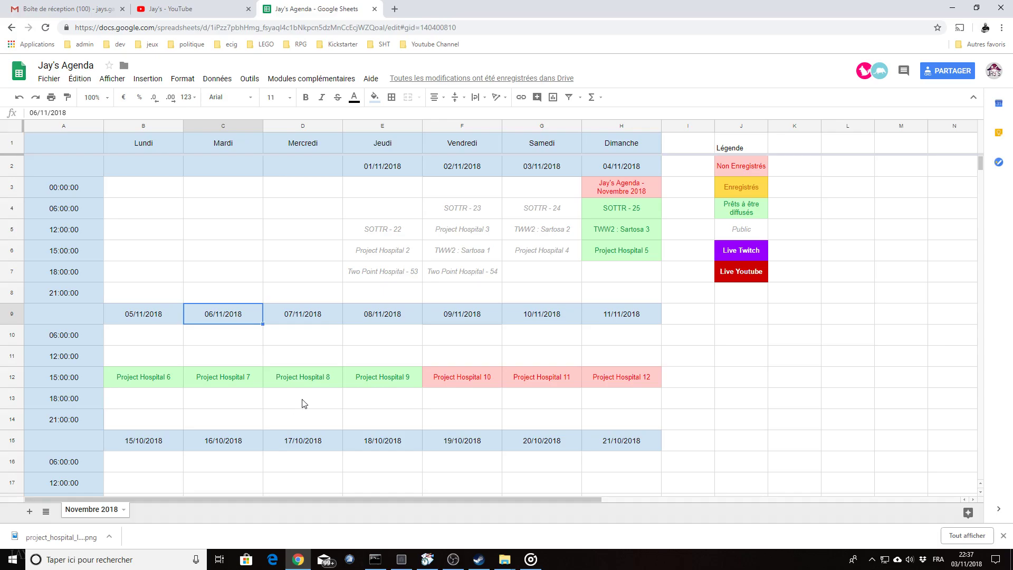
Step: Look over the agenda's week of 05/11/2018 and the date rows of the weeks below it
click(235, 401)
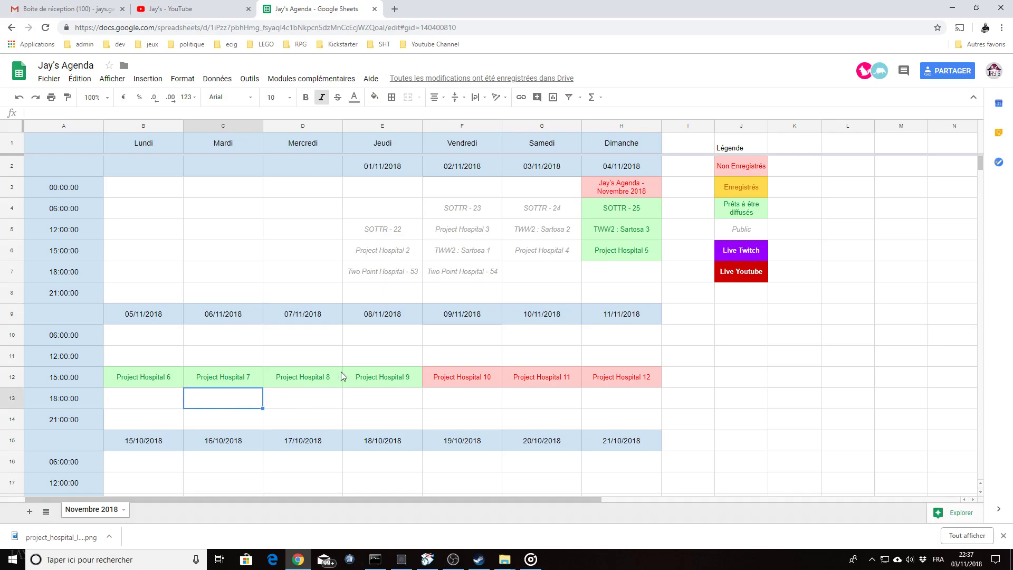
scroll(341, 374, down, 1)
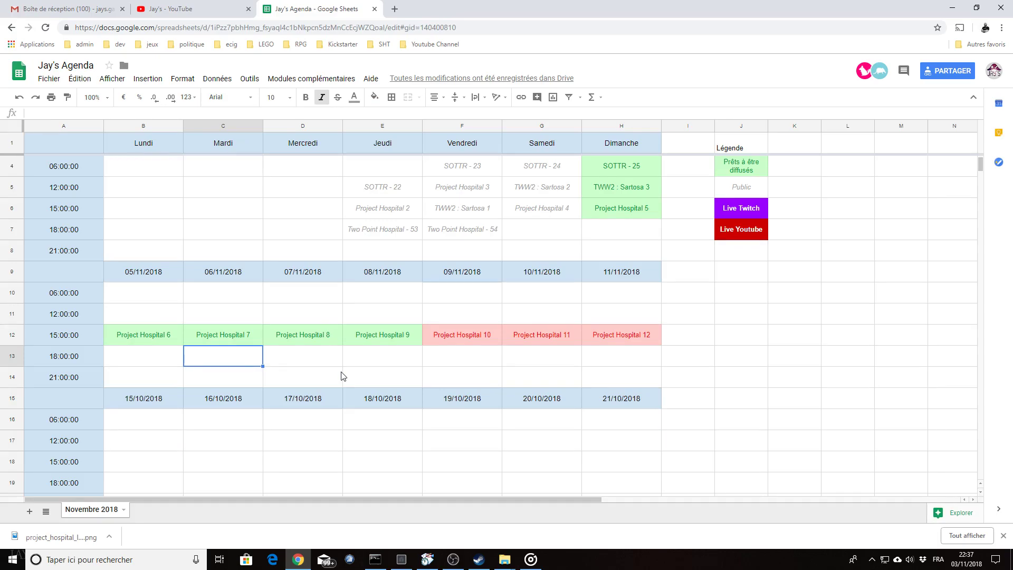
scroll(343, 376, up, 1)
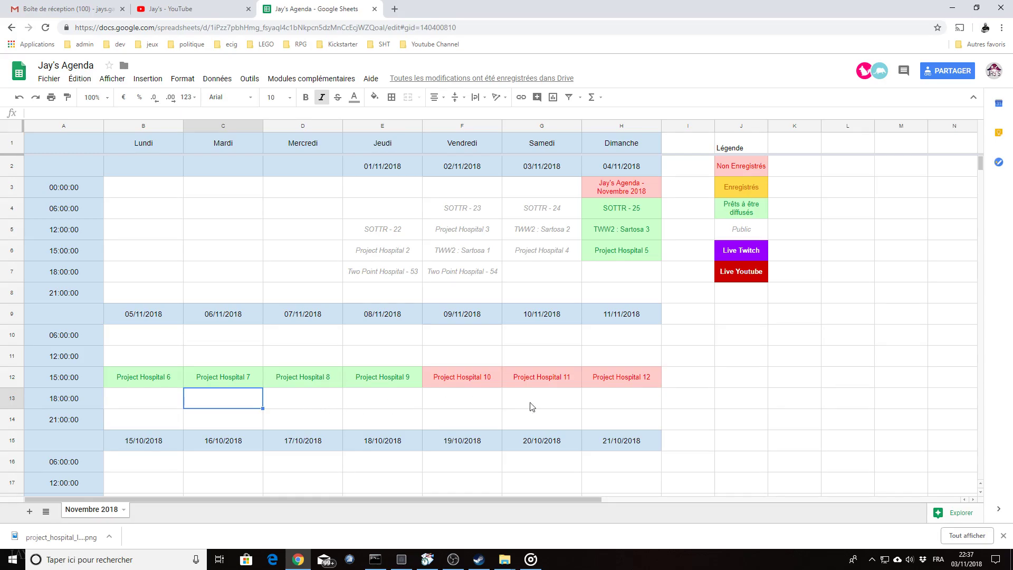
click(248, 379)
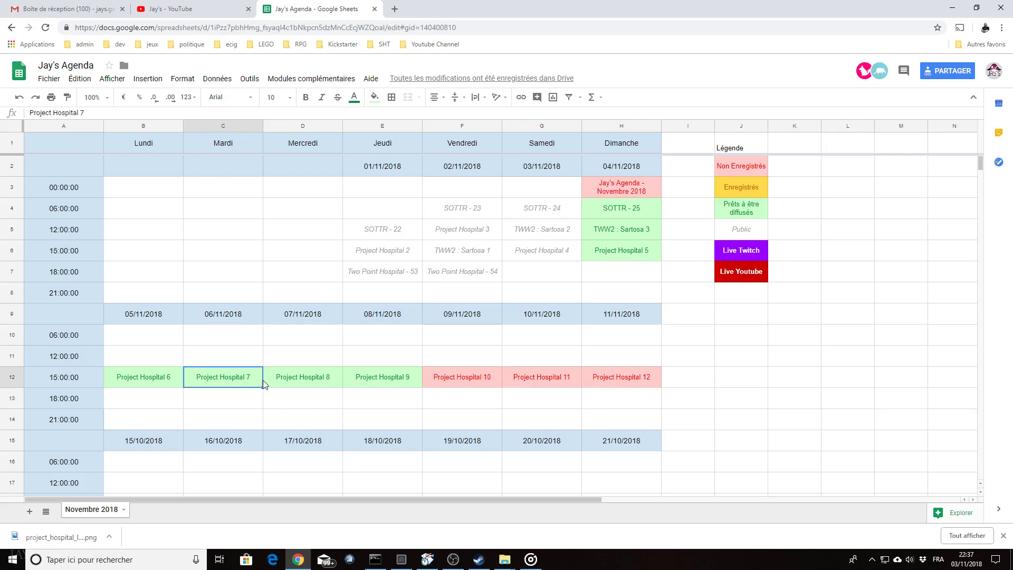
click(625, 319)
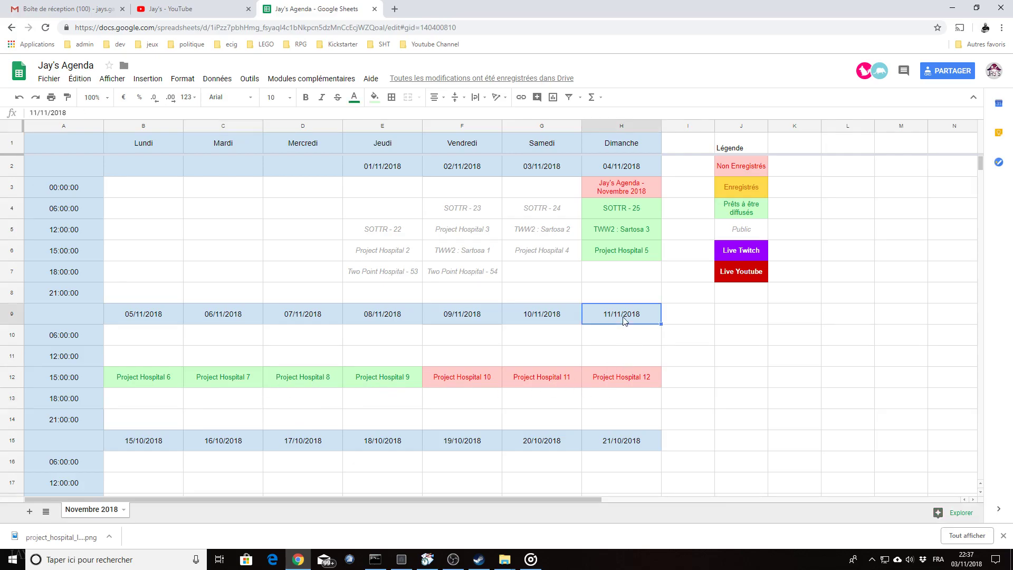
click(221, 384)
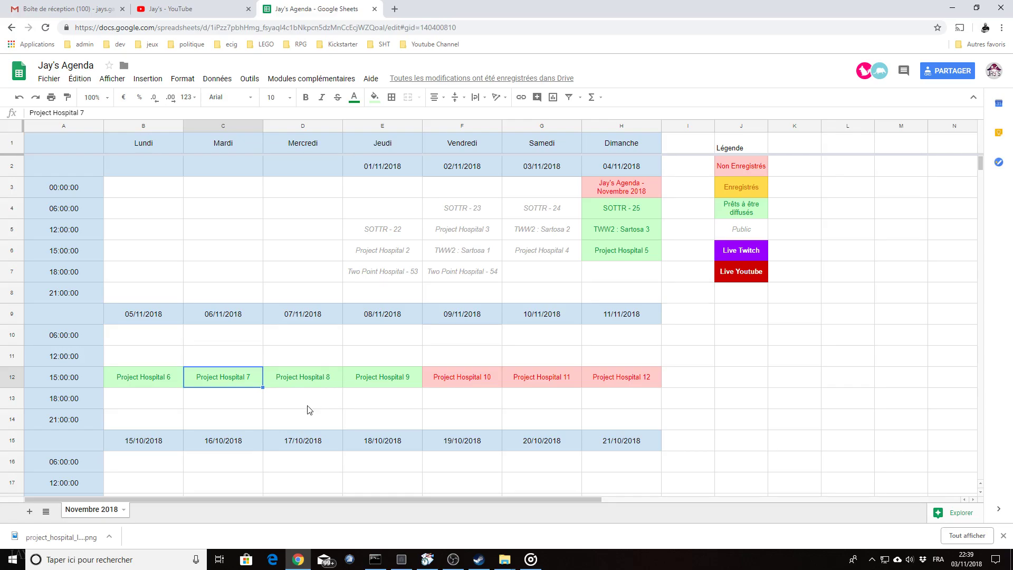
scroll(308, 410, down, 5)
scroll(369, 437, down, 2)
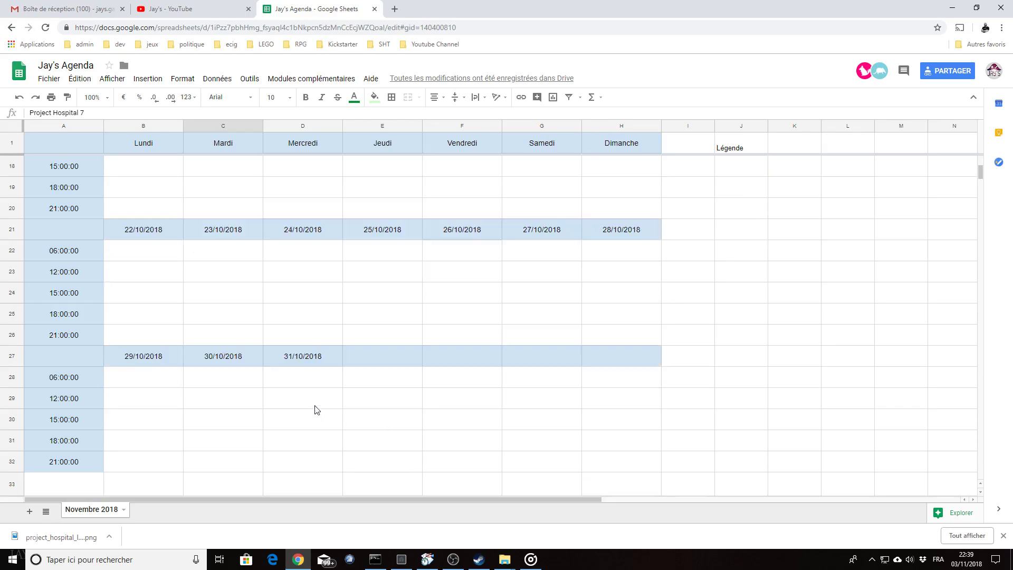
scroll(413, 423, up, 7)
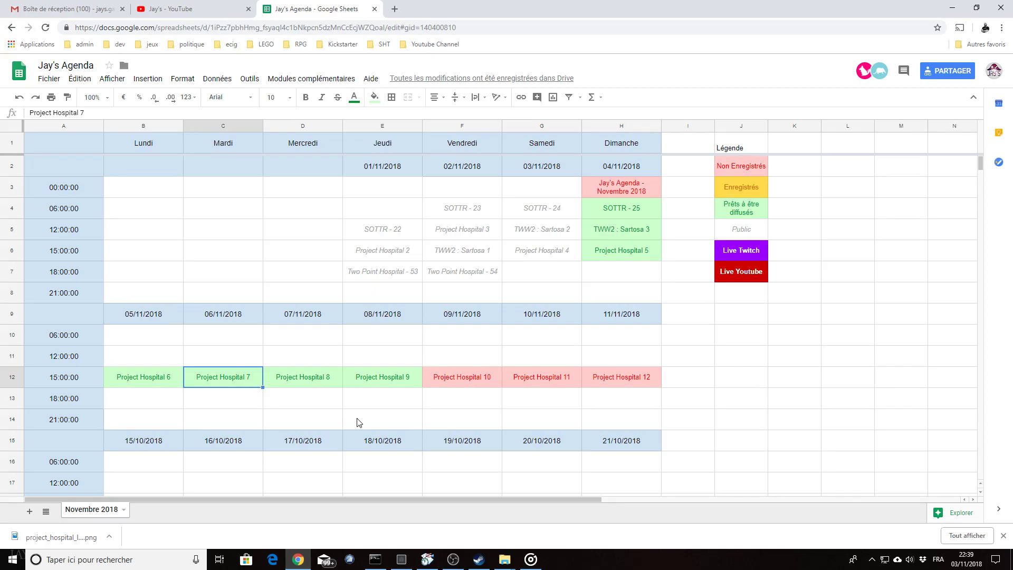
Step: Review the Project Hospital 8, 9 and 10 entries in the 15:00 row of the week of 05/11/2018
scroll(364, 430, down, 1)
scroll(390, 432, up, 1)
scroll(293, 407, down, 1)
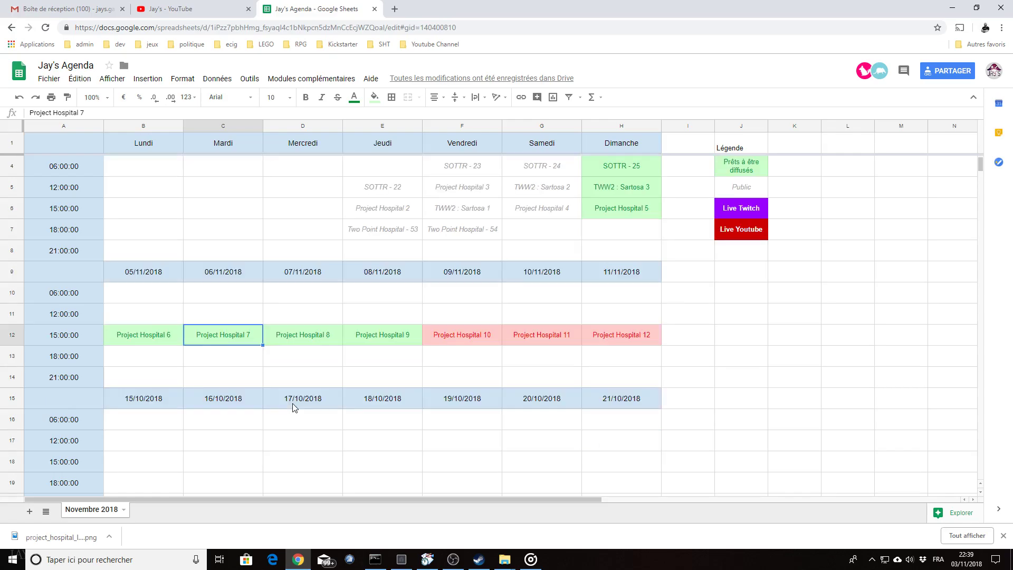
scroll(294, 407, up, 1)
click(331, 405)
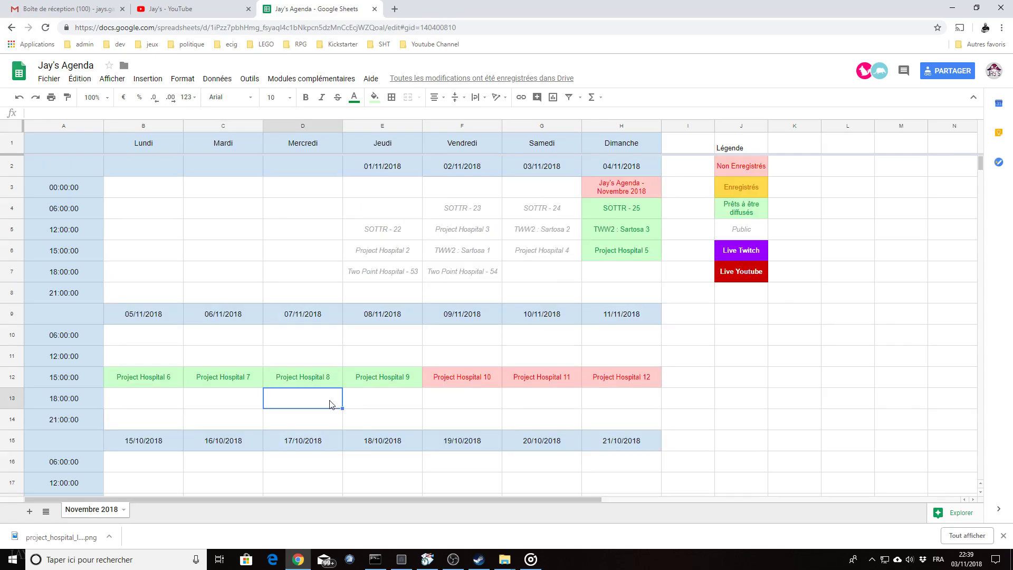
click(325, 382)
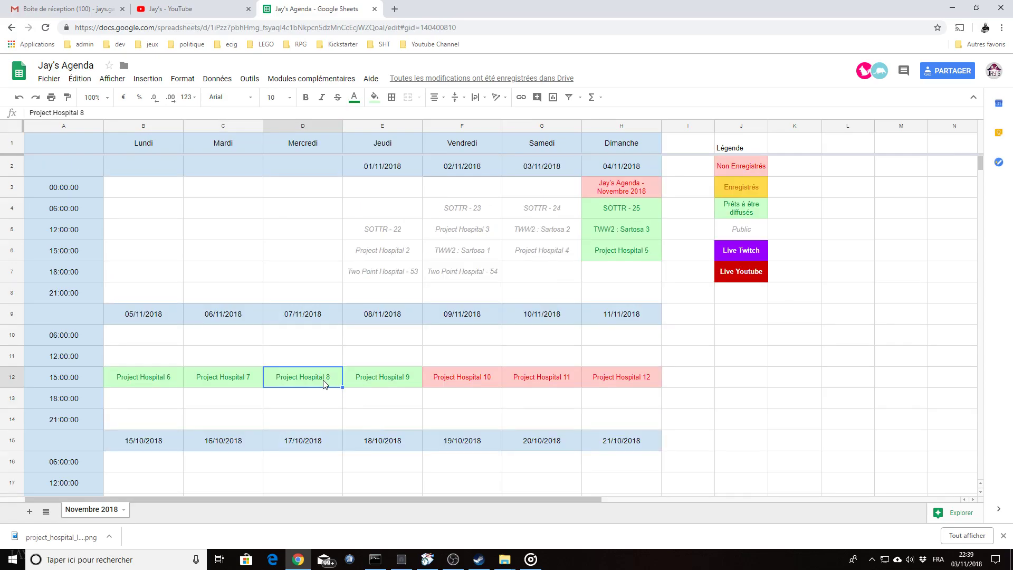
click(373, 383)
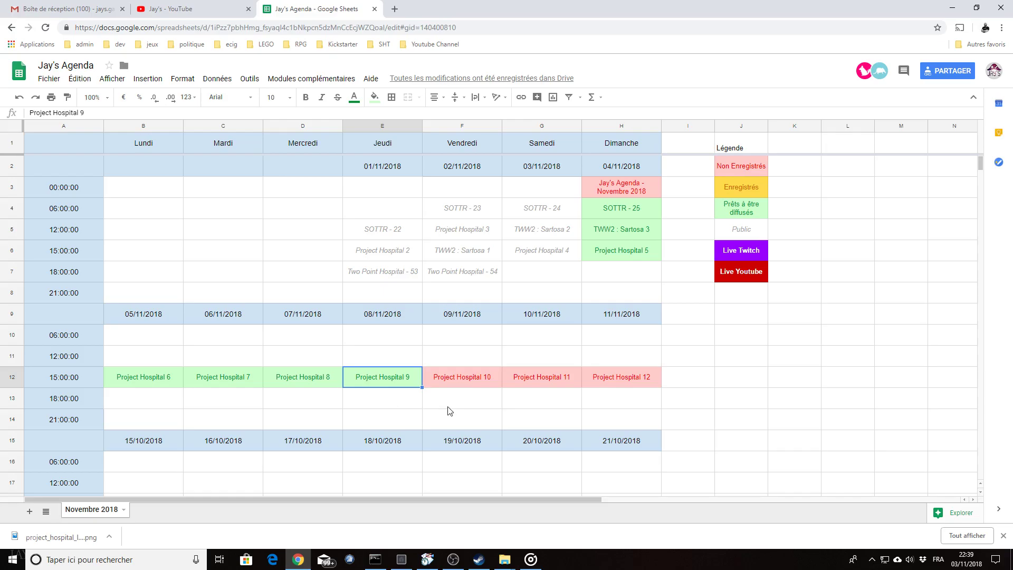
scroll(449, 411, down, 5)
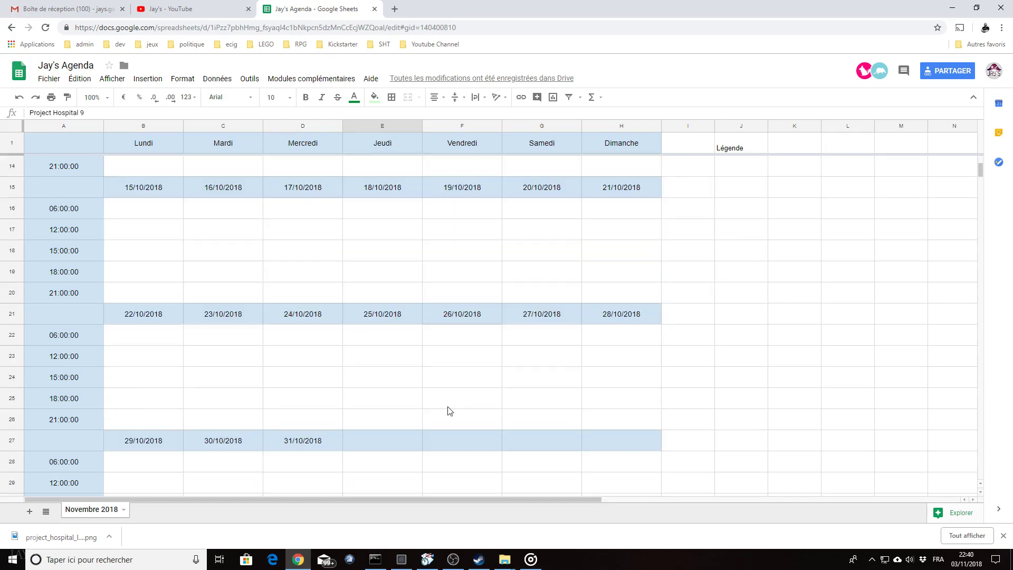
scroll(461, 407, up, 5)
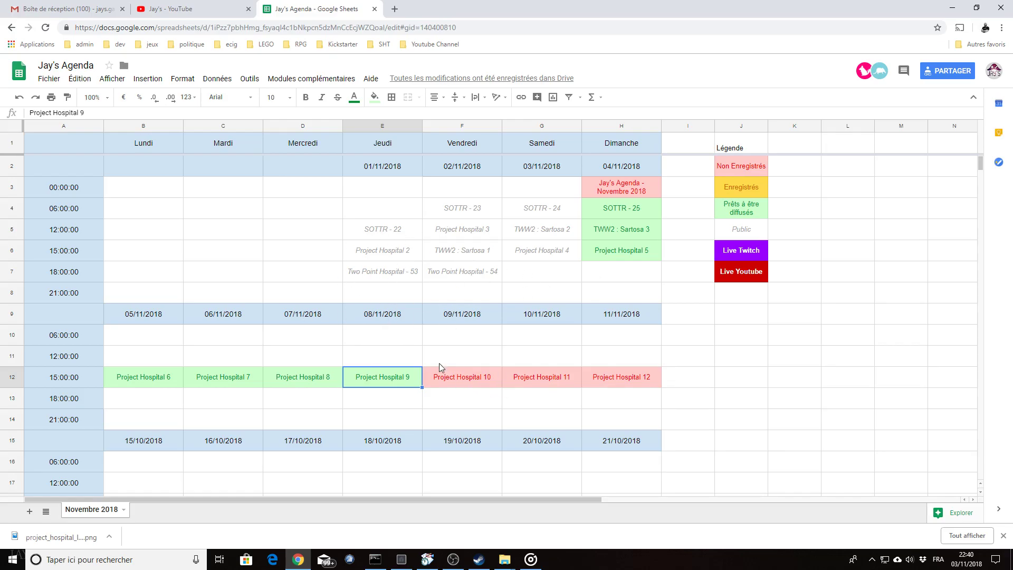
click(472, 350)
click(472, 379)
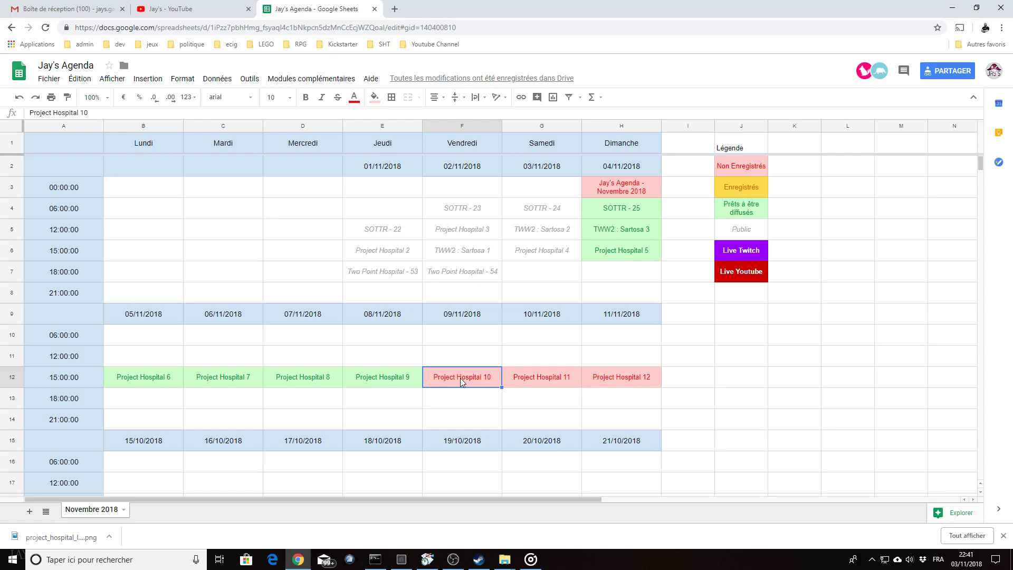
click(407, 377)
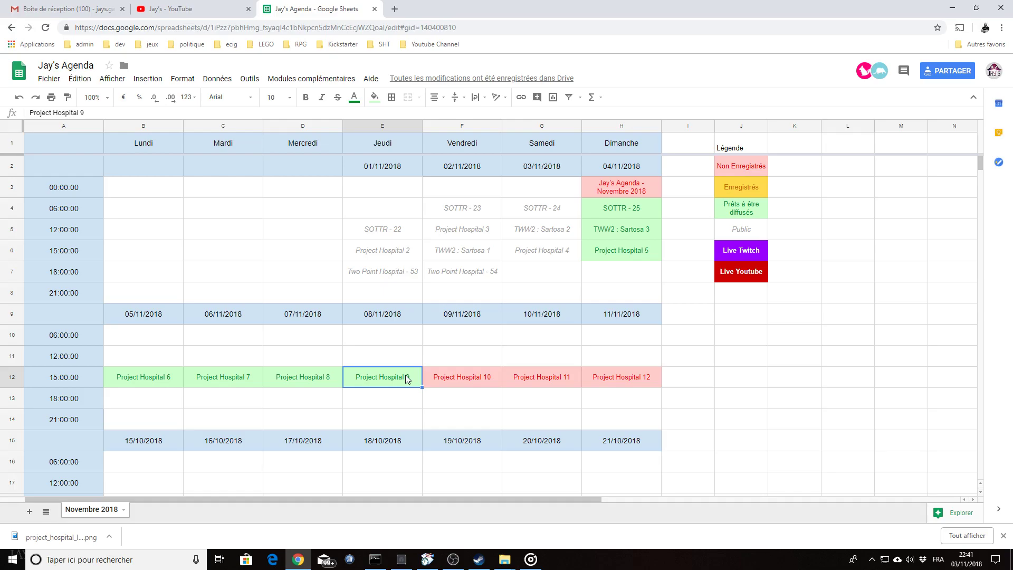
scroll(409, 378, down, 2)
scroll(425, 390, up, 2)
Step: Review the first week's Project Hospital, Two Point Hospital and TWW2 entries against the open slots in the week of 05/11/2018
click(391, 253)
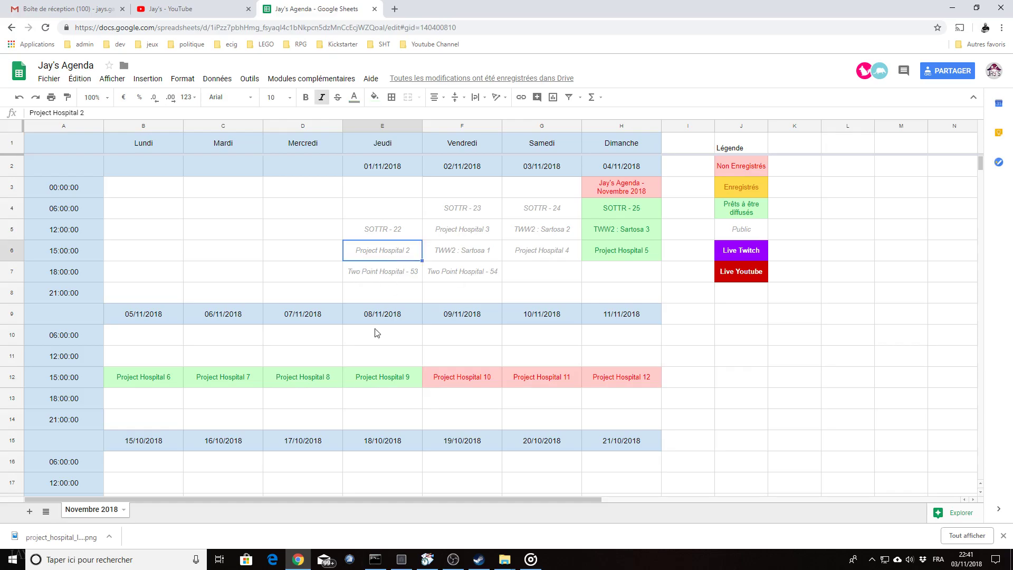
click(441, 275)
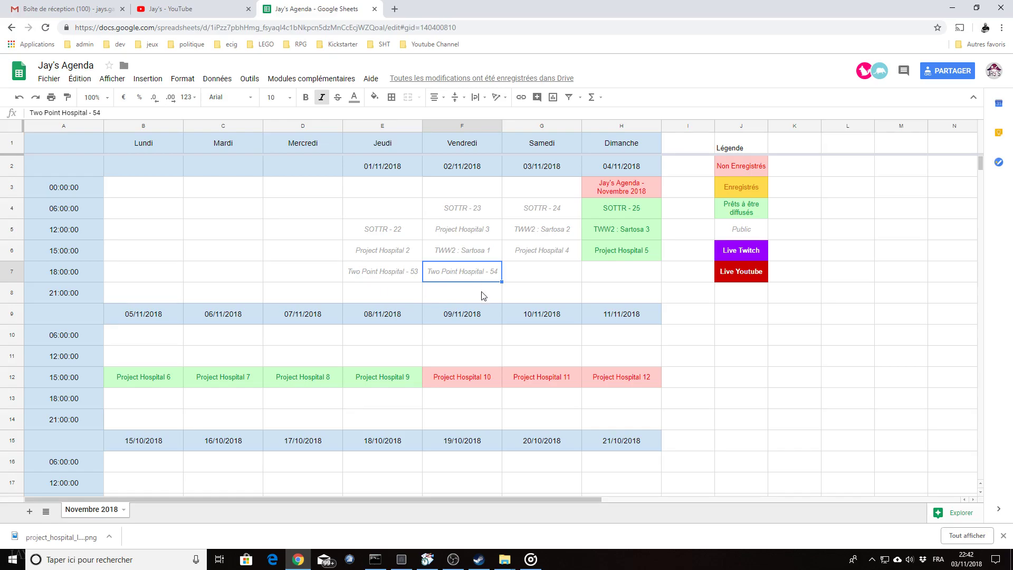
scroll(526, 338, down, 1)
scroll(531, 353, up, 1)
drag(190, 360, 644, 422)
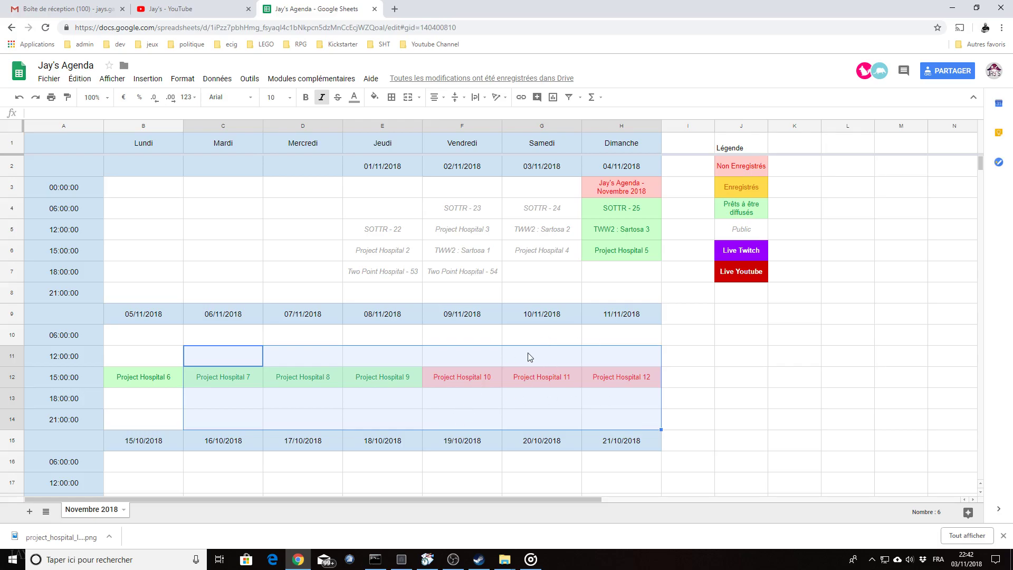
click(480, 274)
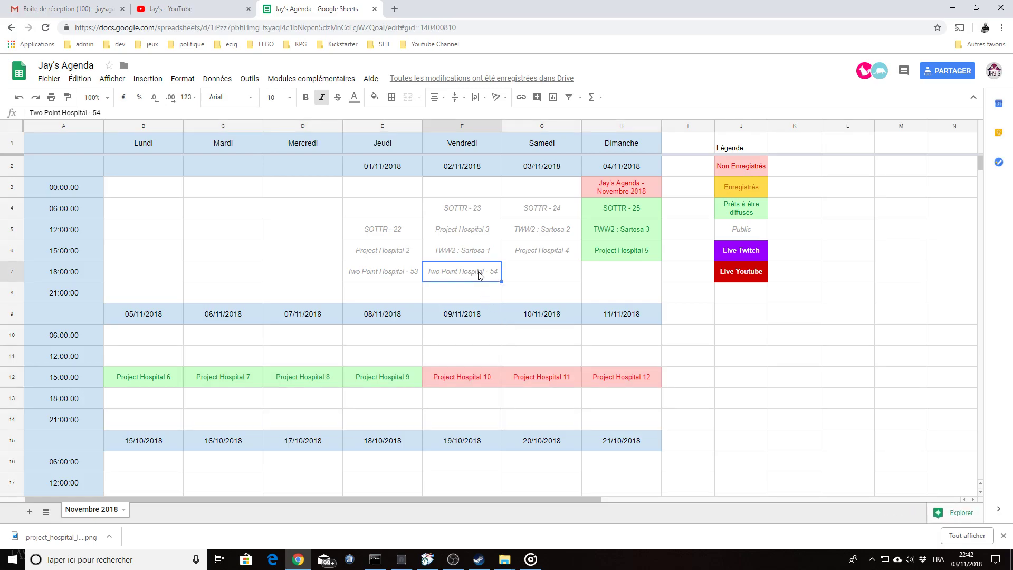
click(624, 236)
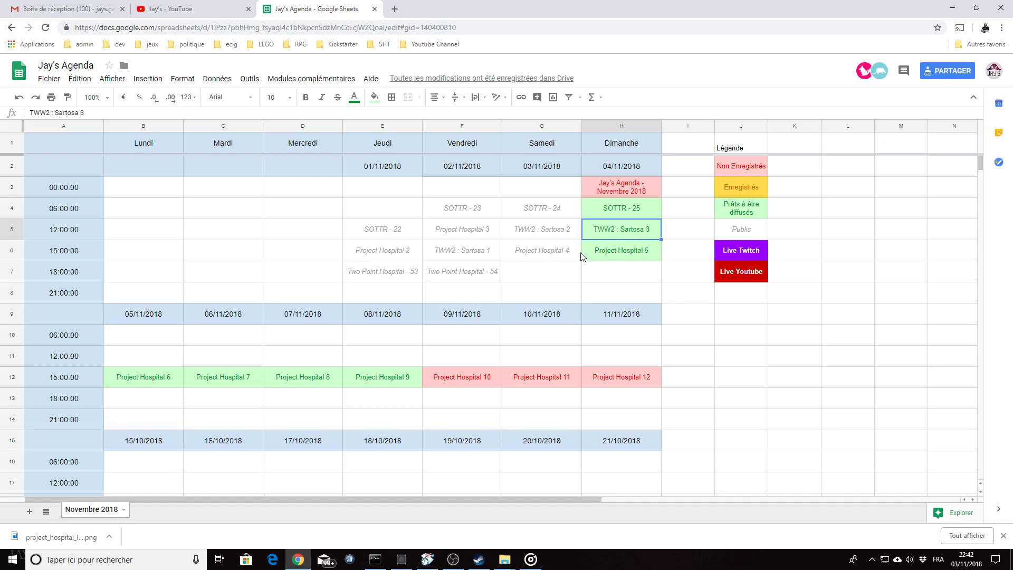
click(462, 271)
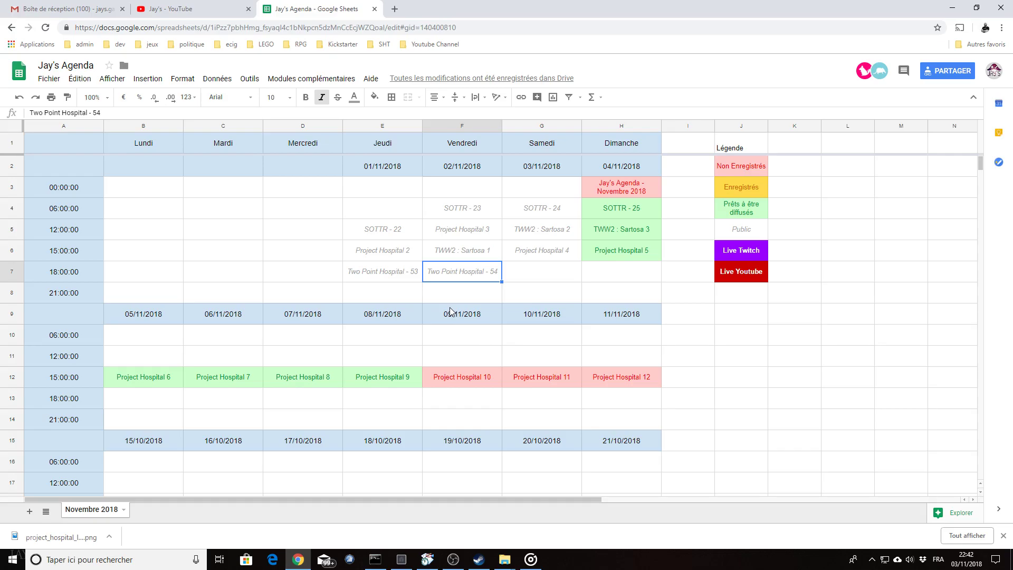
click(613, 356)
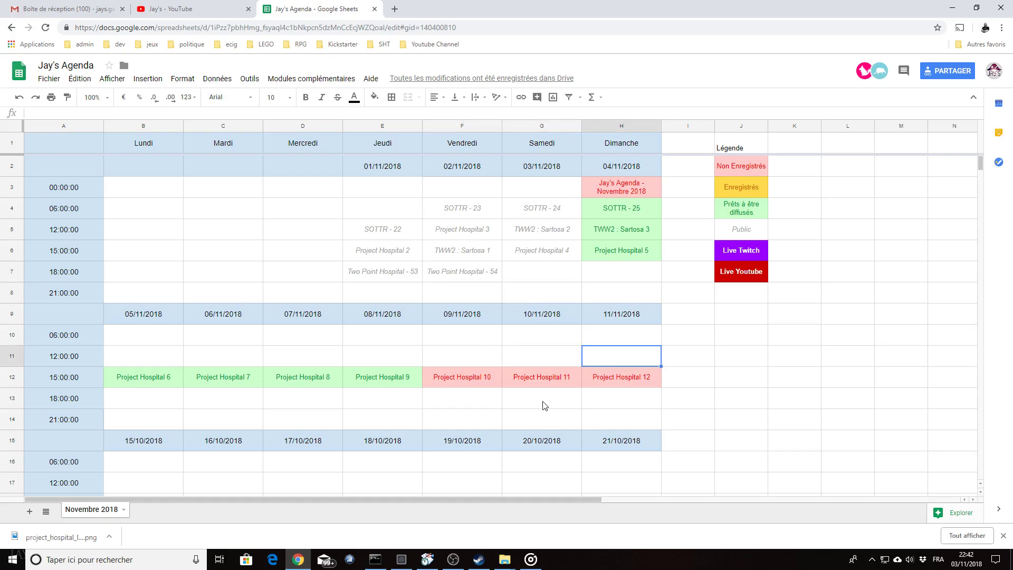
click(620, 393)
scroll(620, 393, down, 1)
scroll(577, 323, up, 1)
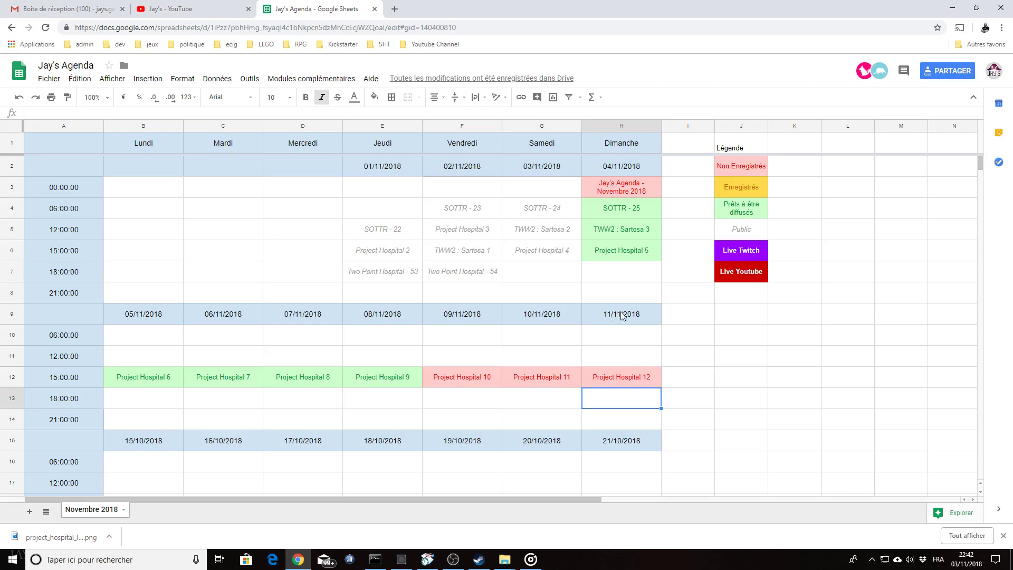
Step: Set the Monday date in row 15 to 12/11/2018 and fill the dates across to Sunday 18/11/2018
scroll(217, 378, down, 2)
click(145, 333)
click(146, 321)
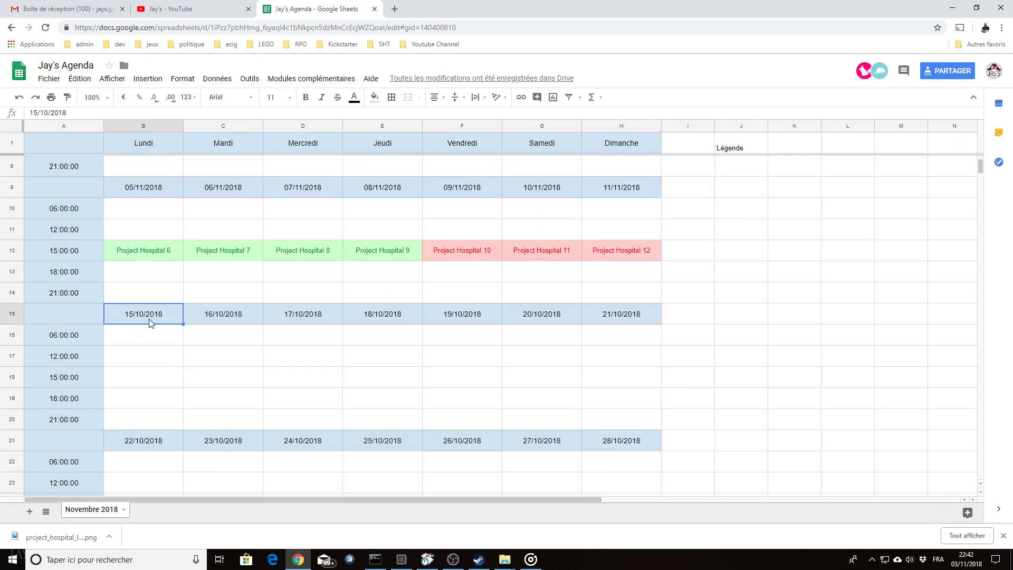
double_click(139, 321)
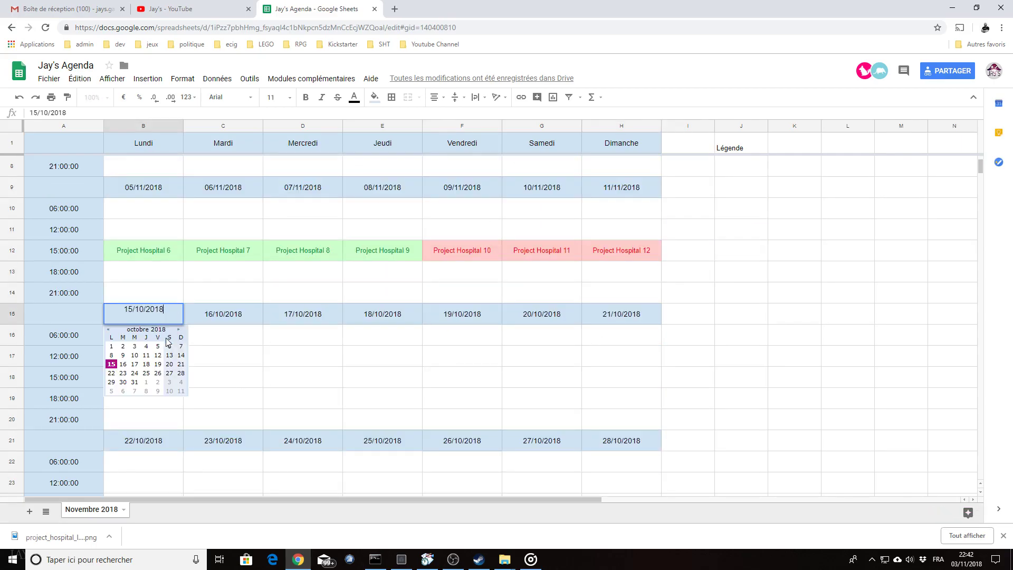
click(177, 331)
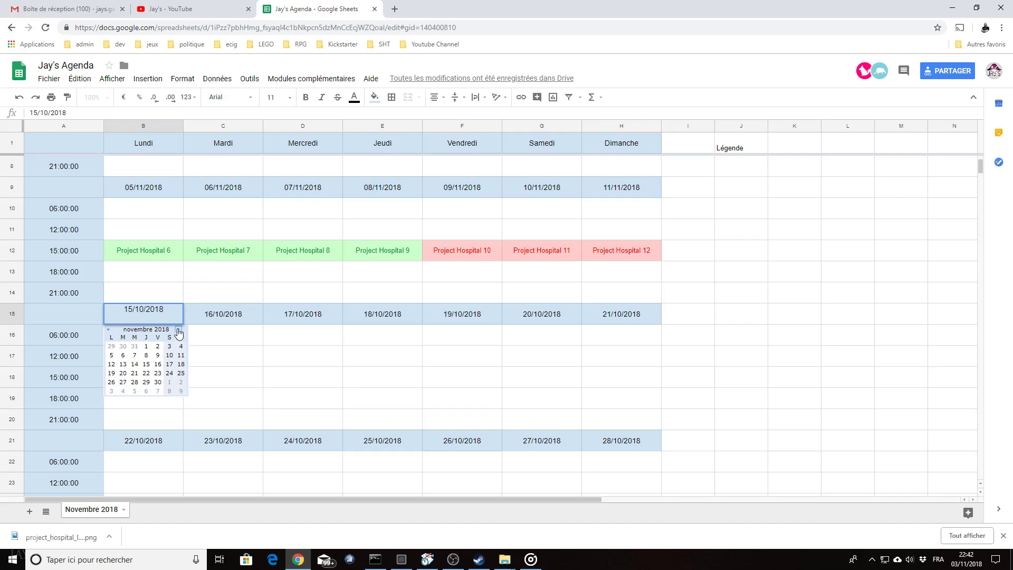
click(112, 364)
drag(182, 323, 628, 322)
Step: Set the Monday date in row 21 to 19/11/2018 and fill the dates across to Sunday 25/11/2018
scroll(520, 352, down, 2)
double_click(154, 357)
click(178, 370)
click(111, 416)
drag(182, 365, 628, 360)
Step: Set the Monday date in row 27 to 26/11/2018 and fill the dates across to Friday 30/11/2018
scroll(369, 369, down, 2)
click(137, 395)
double_click(137, 396)
click(178, 413)
click(111, 466)
drag(183, 408, 444, 393)
click(463, 420)
click(464, 398)
drag(501, 408, 534, 415)
click(544, 398)
key(Delete)
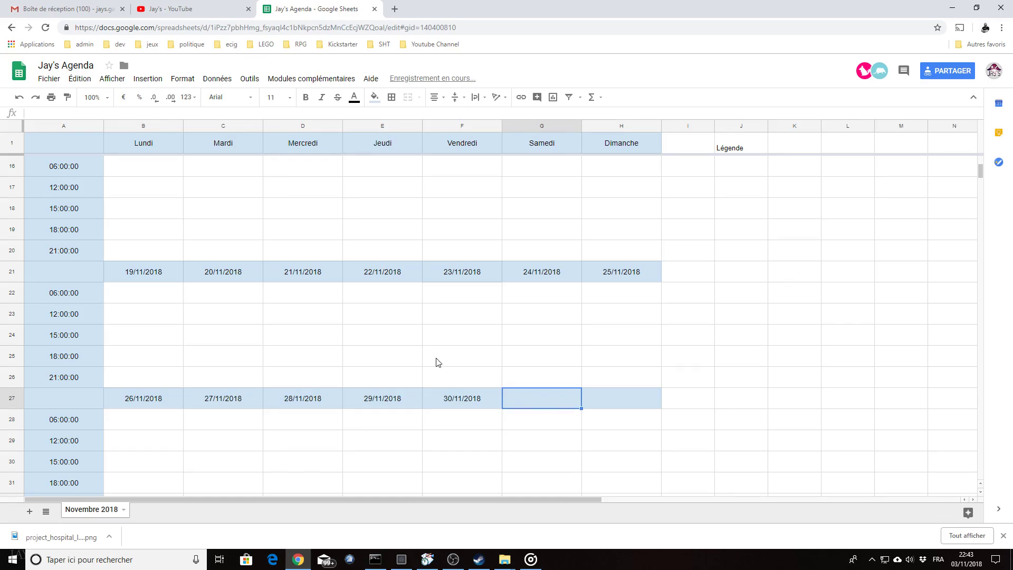
Step: Review the first week's Two Point Hospital entries and the Project Hospital 6 to 12 row in the week of 05/11/2018
scroll(437, 362, up, 5)
scroll(485, 376, up, 4)
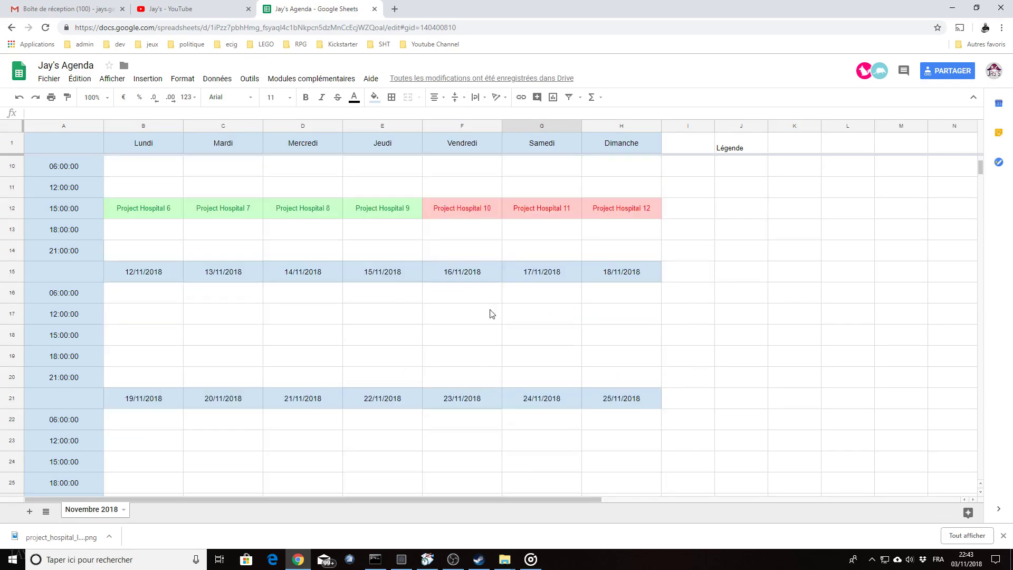
click(544, 254)
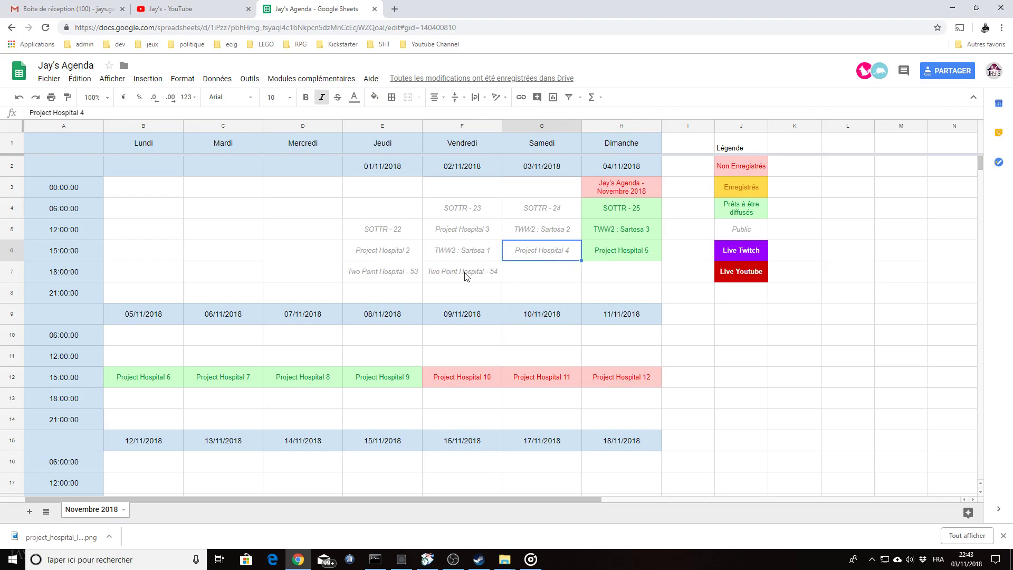
drag(463, 272, 382, 271)
click(588, 276)
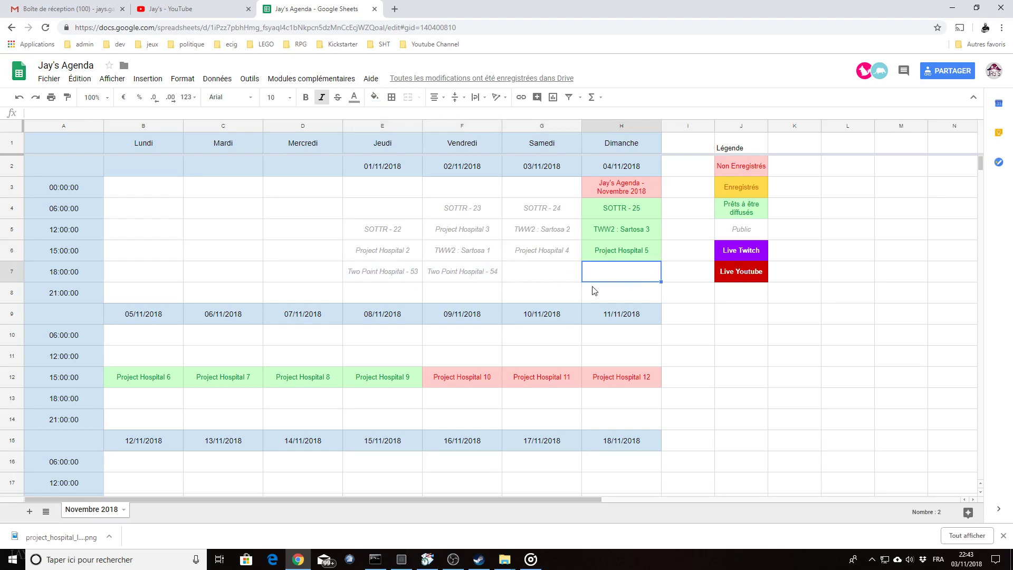
click(147, 404)
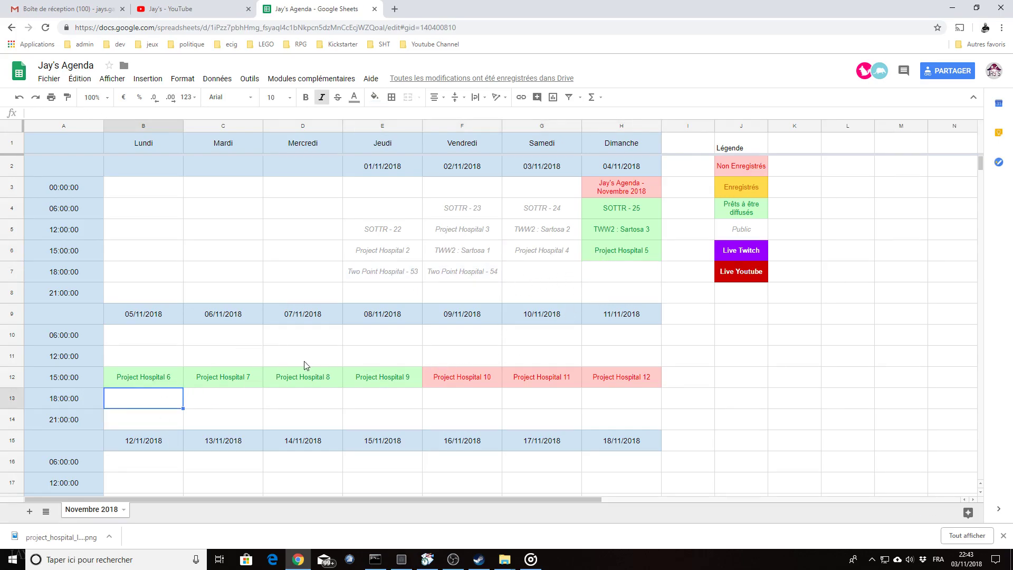
click(376, 382)
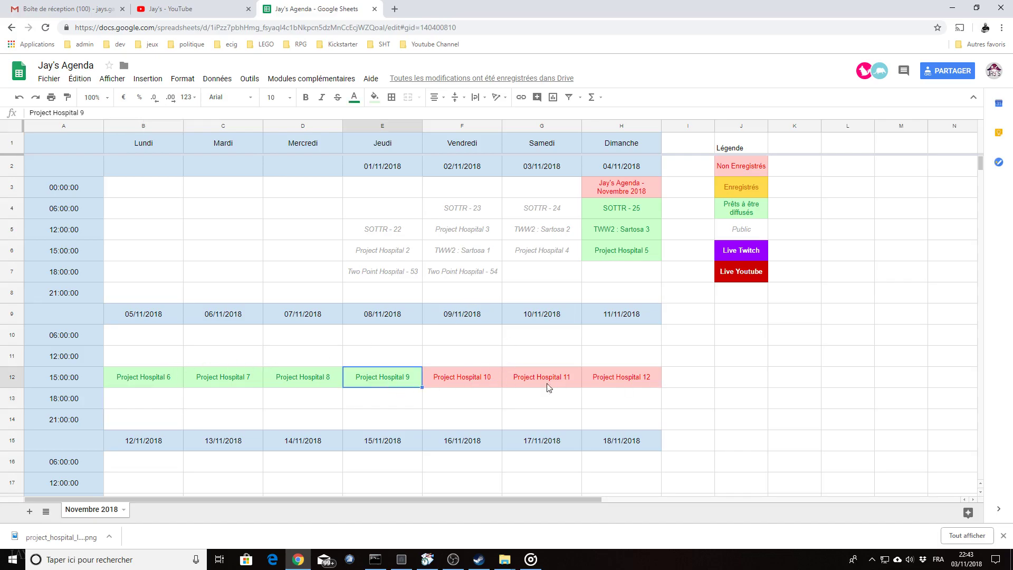
click(604, 381)
drag(137, 385, 658, 387)
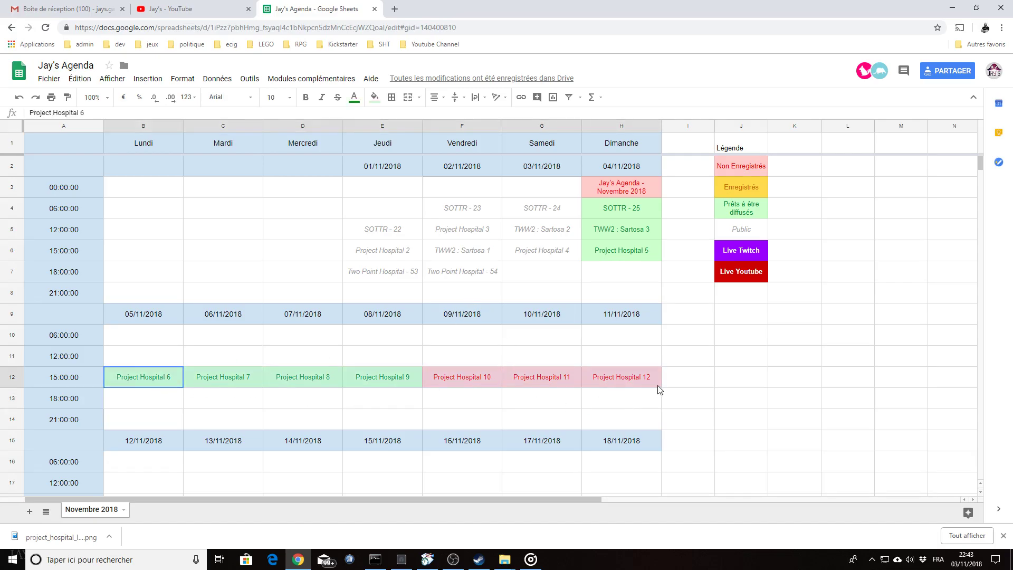
scroll(624, 388, down, 2)
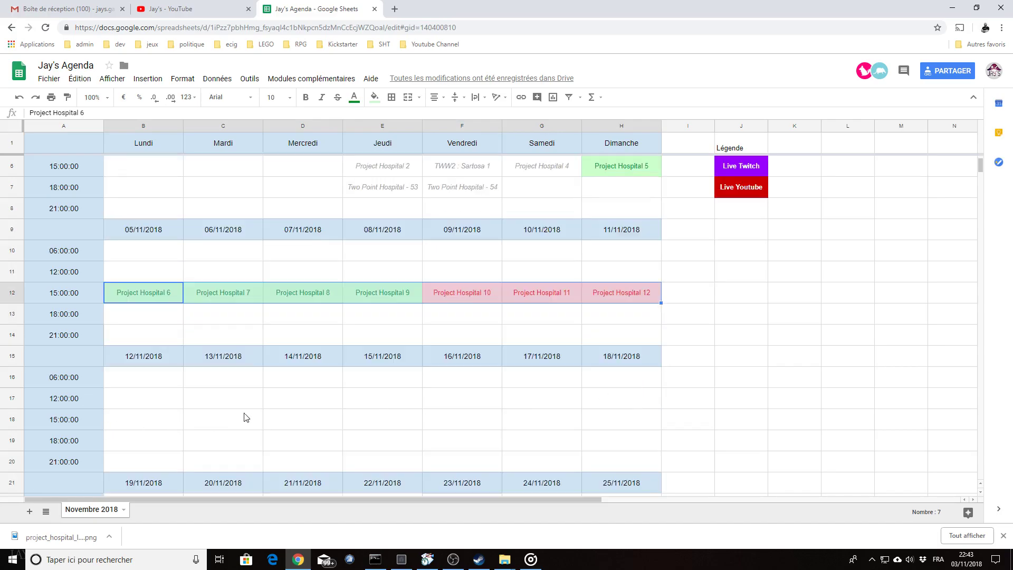
Step: Copy the Project Hospital 12 entry into the 15:00 slot of Monday 12/11/2018 and renumber it Project Hospital 13
drag(146, 420, 430, 421)
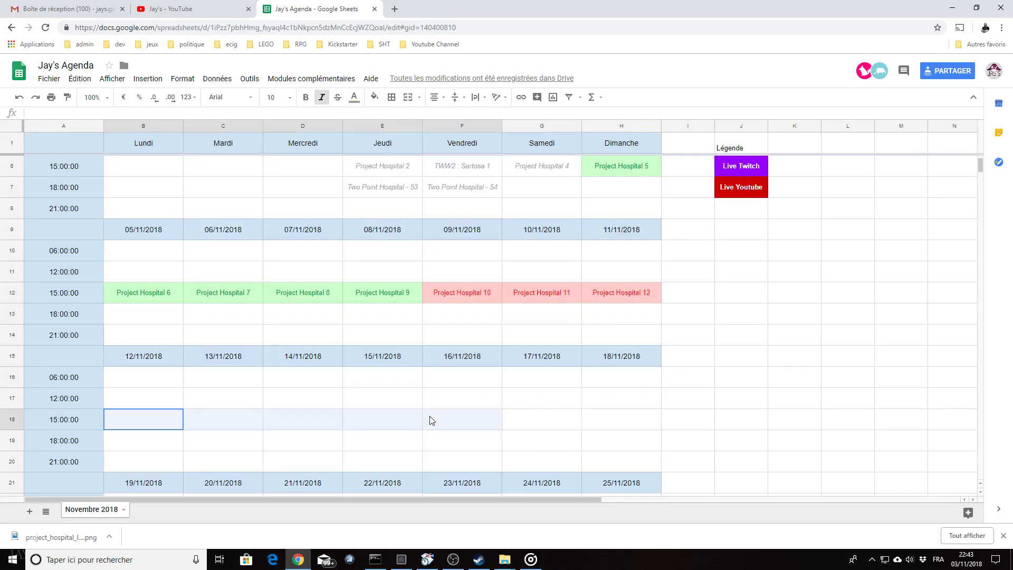
click(628, 291)
key(ctrl+c)
click(151, 420)
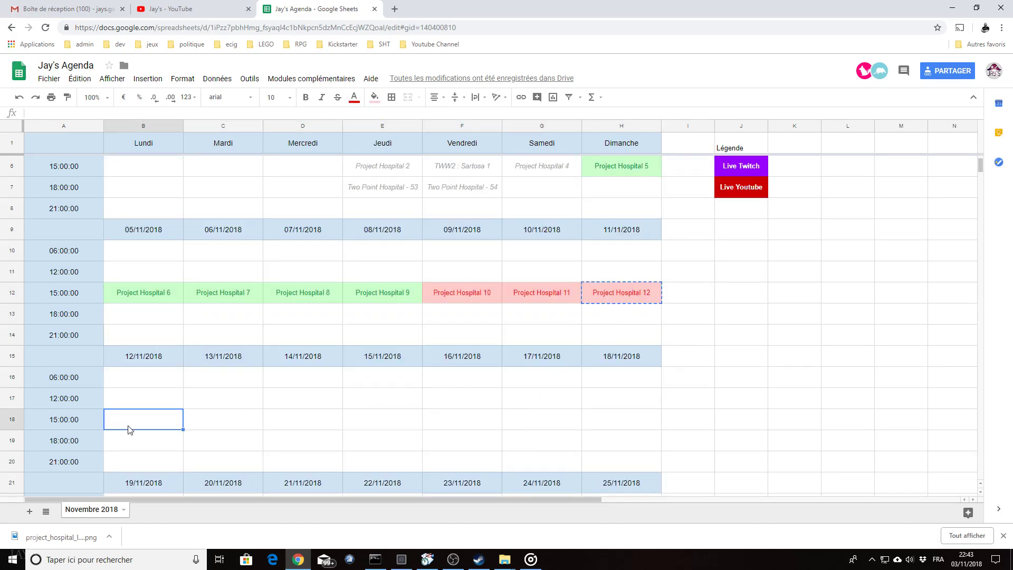
key(ctrl+v)
double_click(173, 423)
key(BackSpace)
text(3)
key(Return)
Step: Fill the Project Hospital series across the 15:00 row from Monday 12/11/2018 to Friday 16/11/2018, ending at Project Hospital 17
click(173, 425)
drag(183, 429, 475, 423)
click(456, 442)
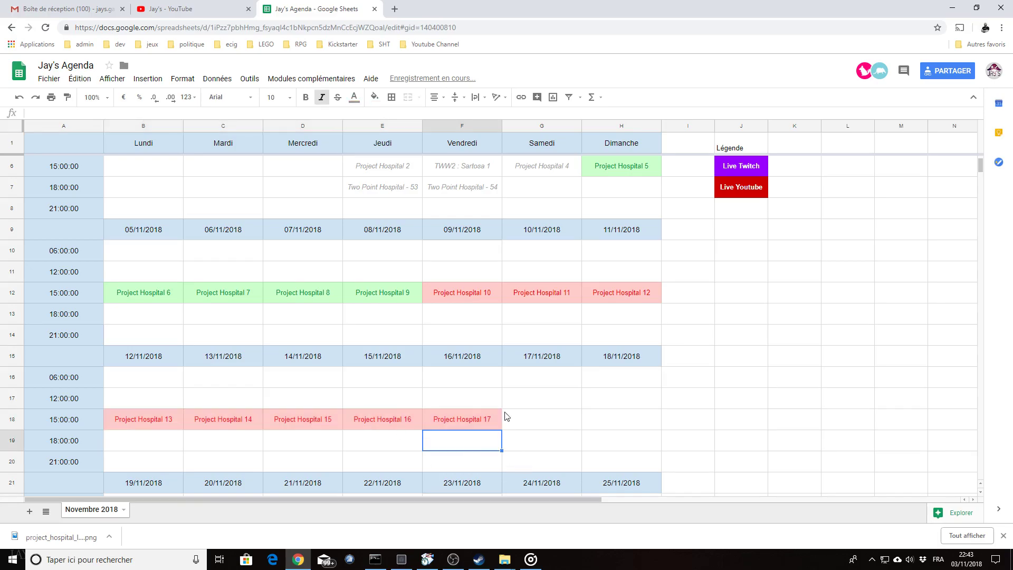
Step: Review the Project Hospital 13 entry and the TWW2 : Sartosa entries of the first week
scroll(533, 401, up, 1)
click(559, 208)
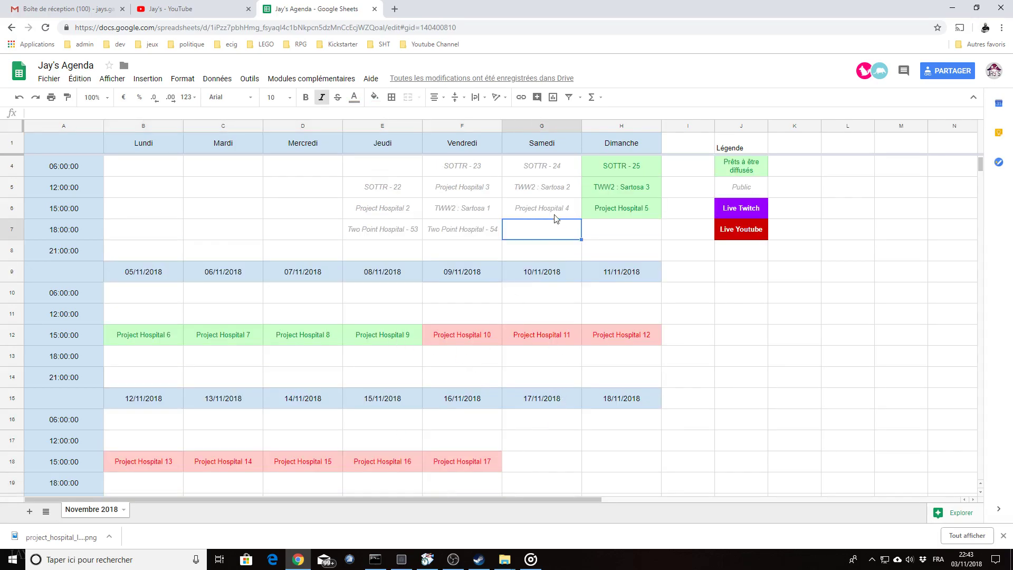
click(173, 469)
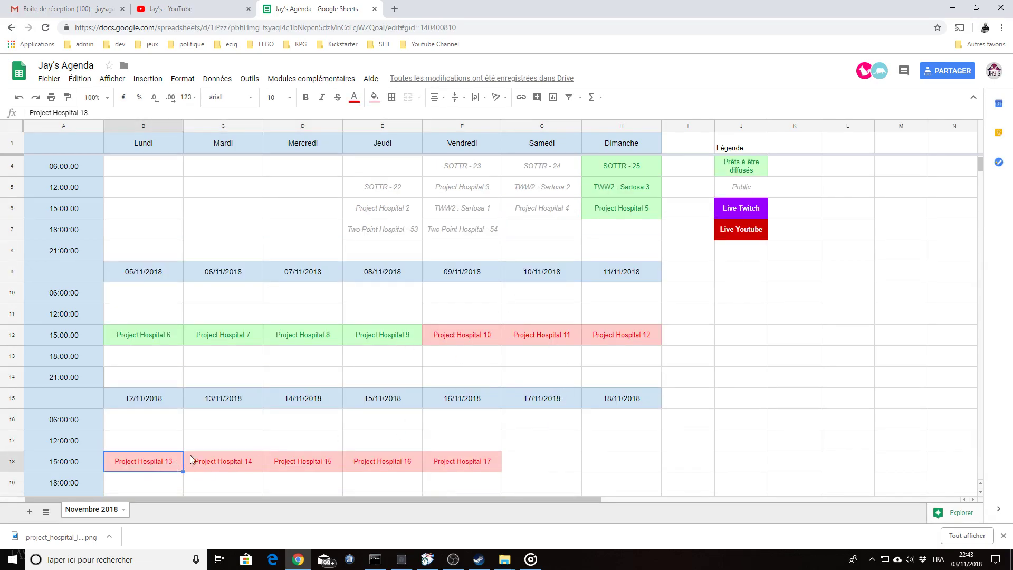
scroll(477, 417, up, 1)
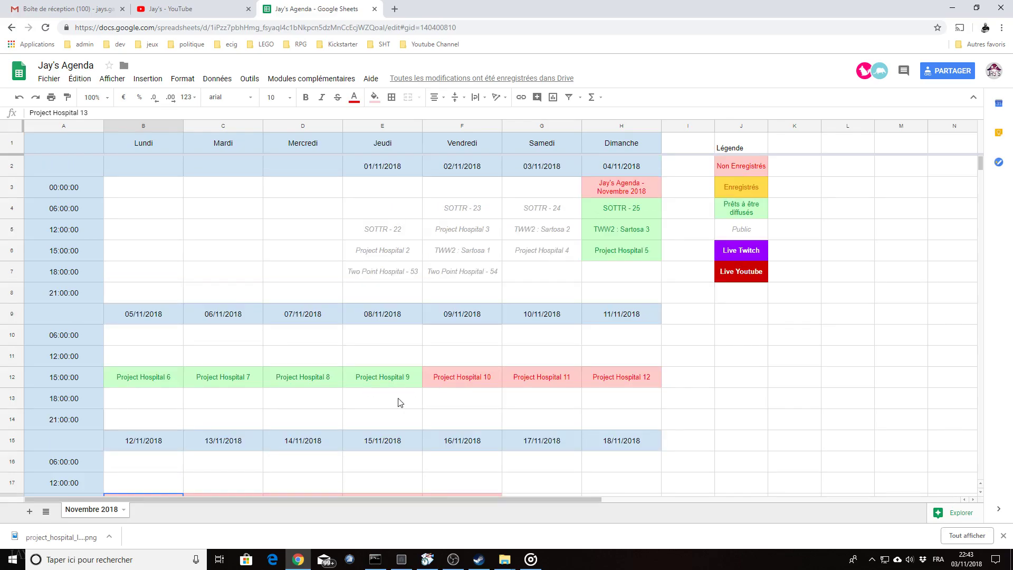
click(614, 236)
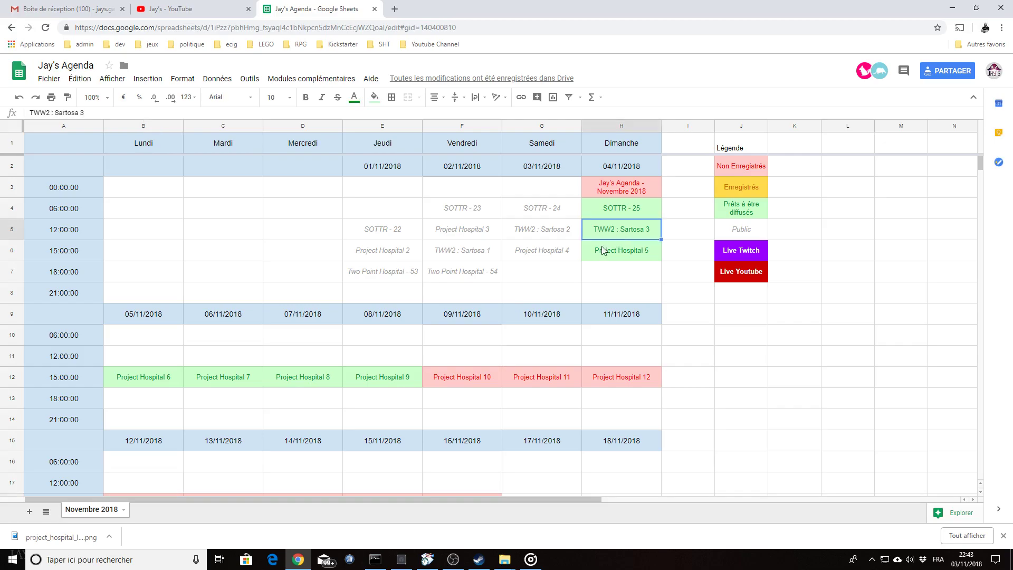
click(437, 260)
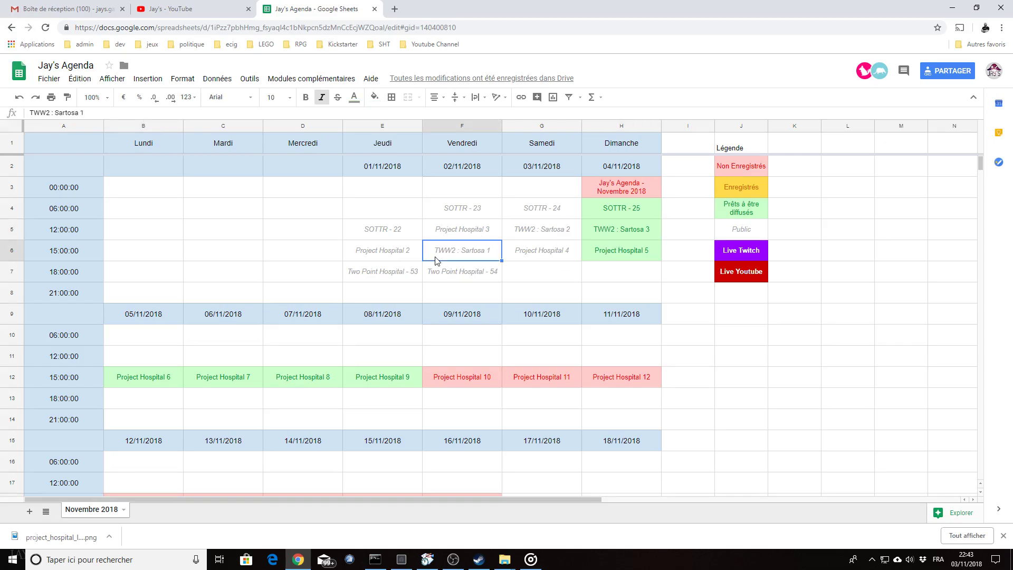
Step: Examine the SOTTR - 25 entry of 04/11/2018 and the open slots in the following weeks
click(613, 209)
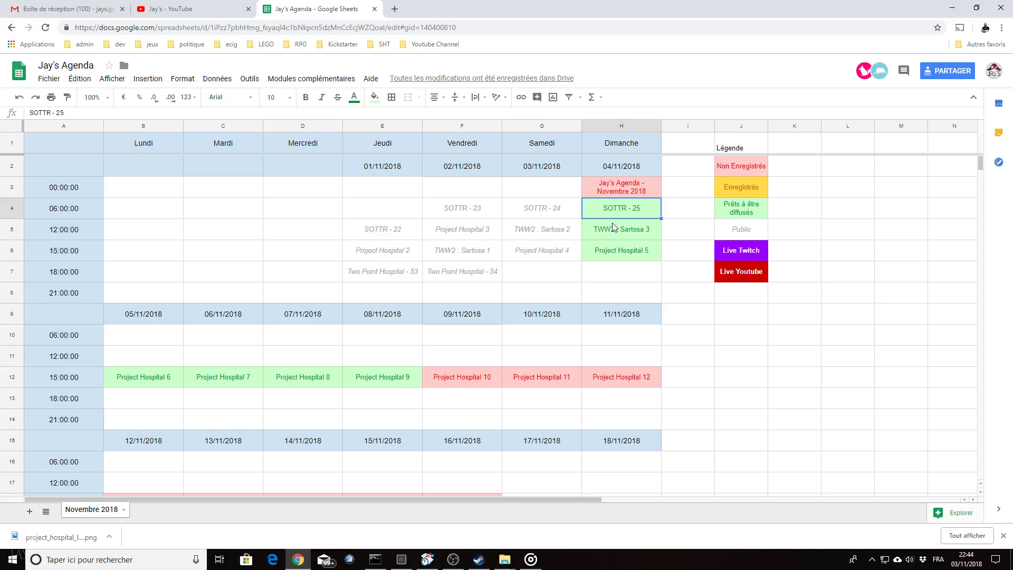
click(354, 355)
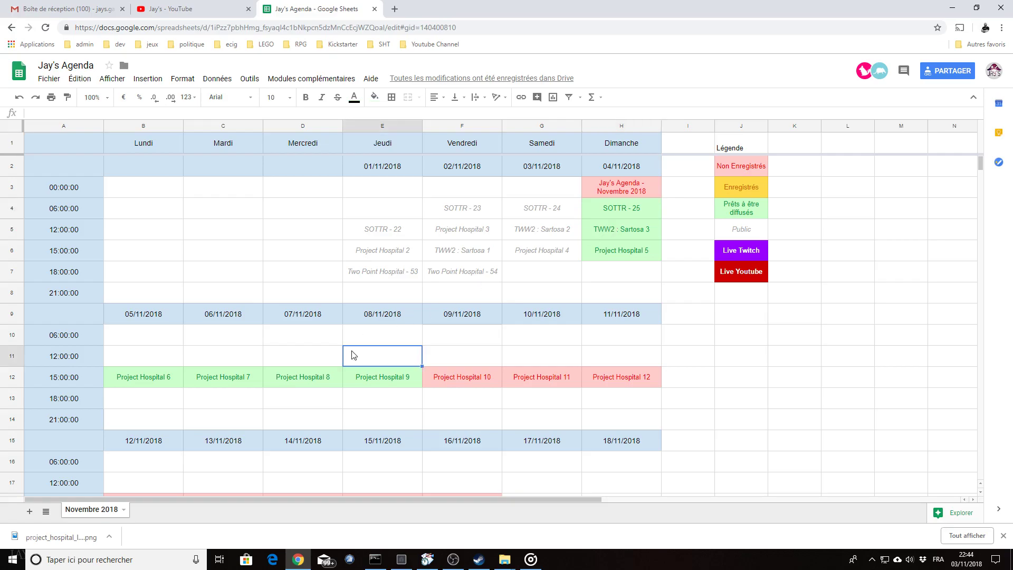
click(463, 362)
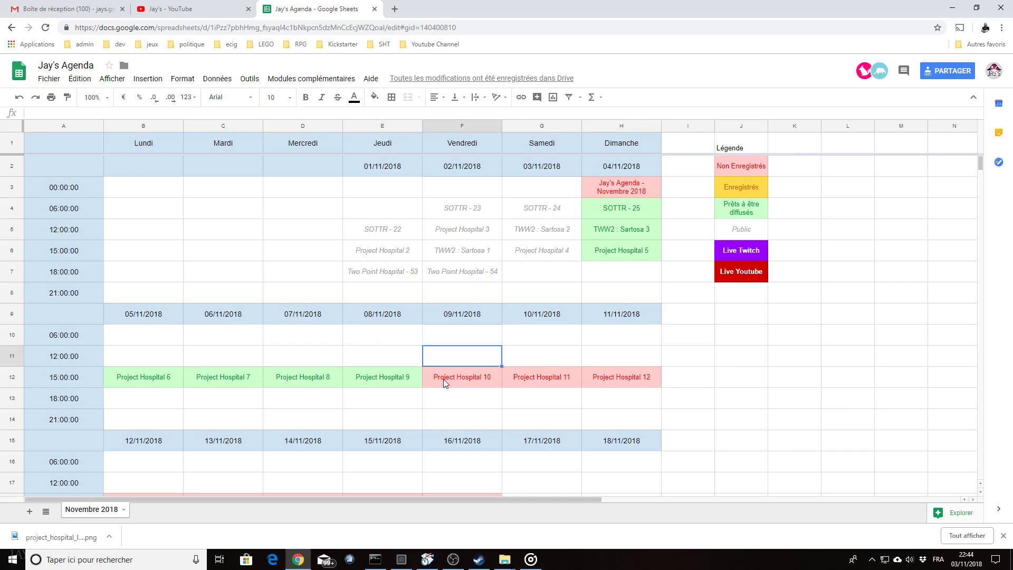
click(600, 214)
scroll(489, 308, down, 1)
scroll(411, 377, down, 1)
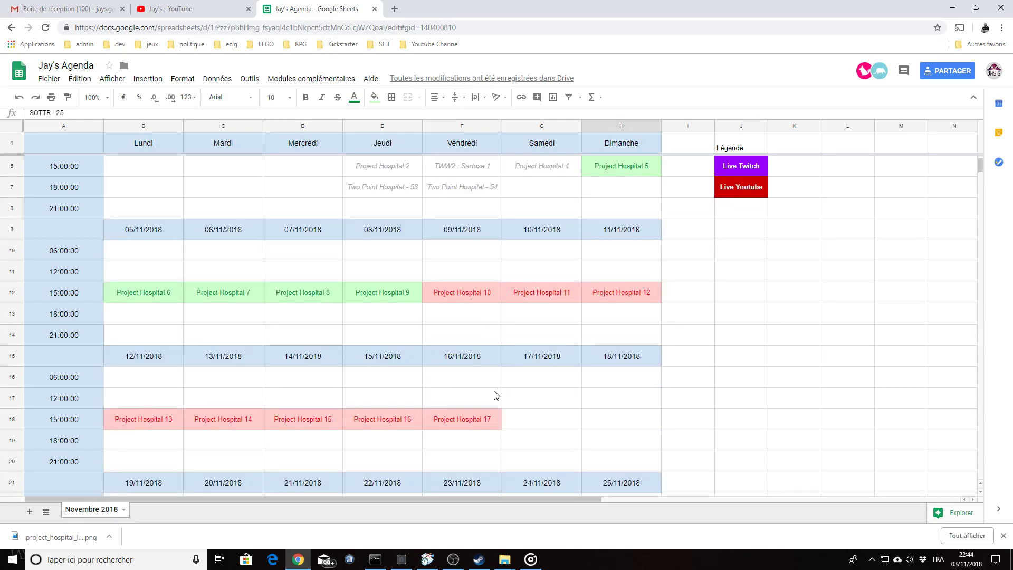
scroll(493, 395, up, 2)
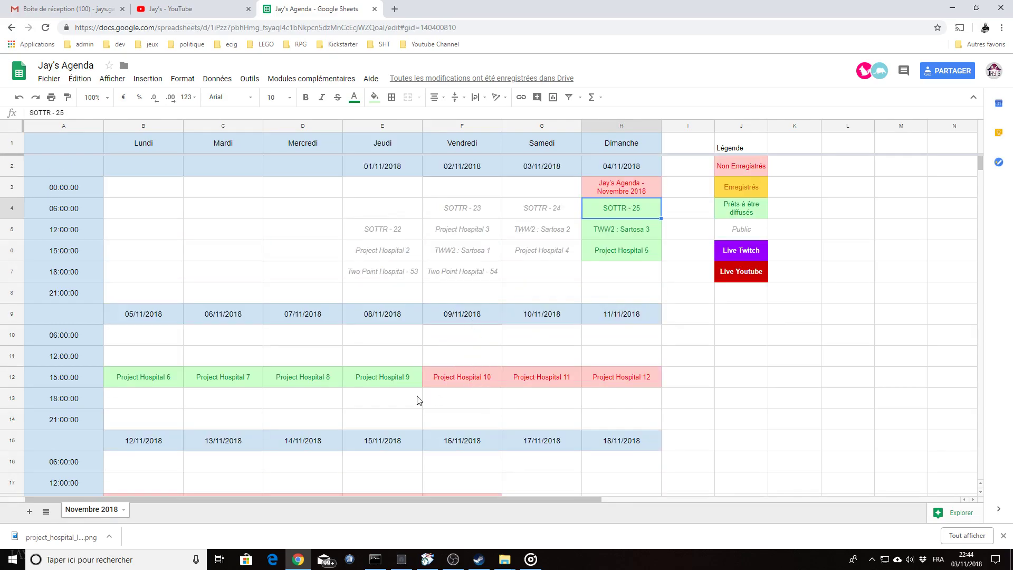
scroll(437, 398, down, 6)
scroll(457, 410, up, 6)
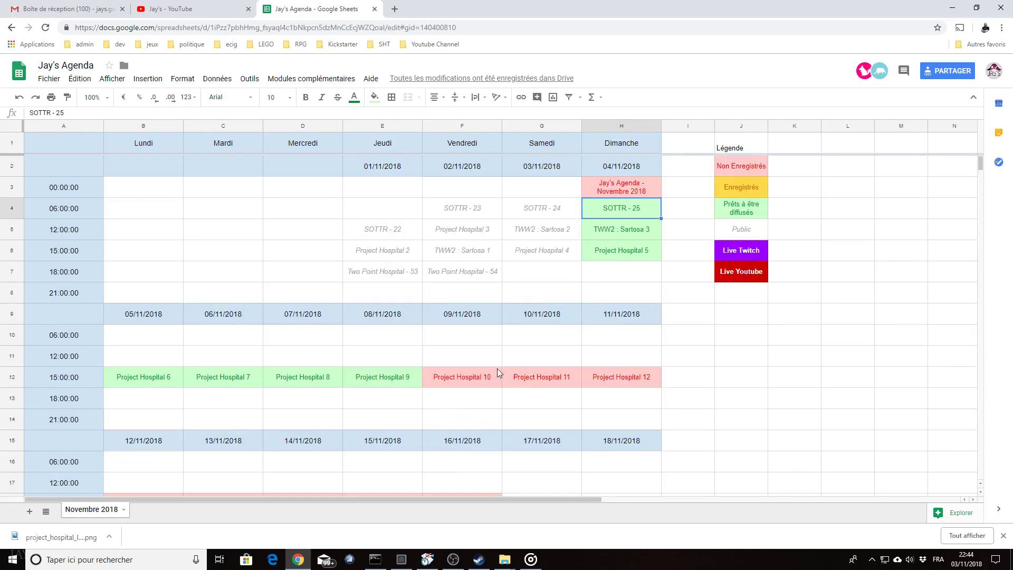
Step: Review the Project Hospital run from episode 5 on 04/11/2018 through episode 17 on 16/11/2018, along with Two Point Hospital - 54
key(Down)
key(Down)
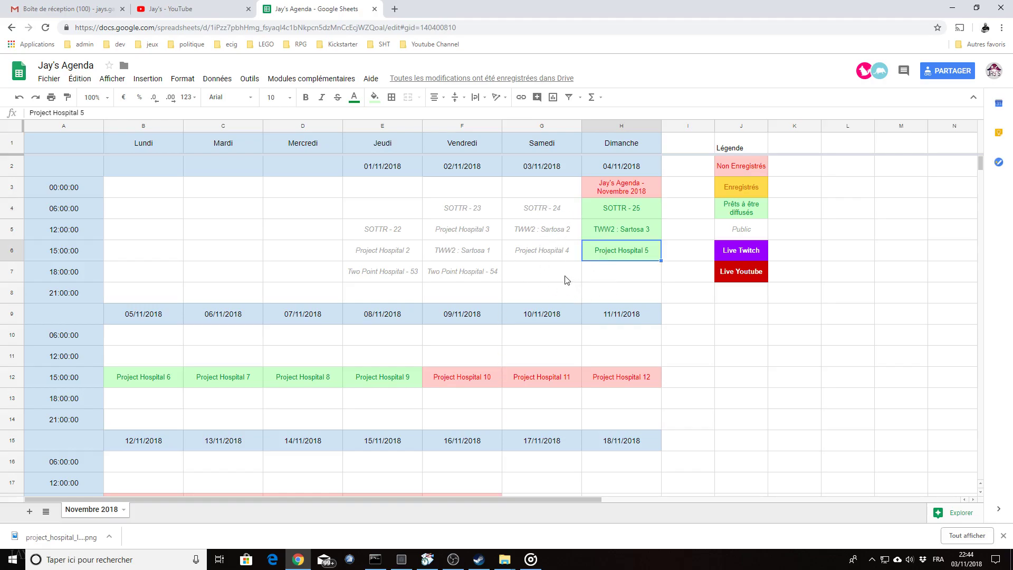
click(464, 270)
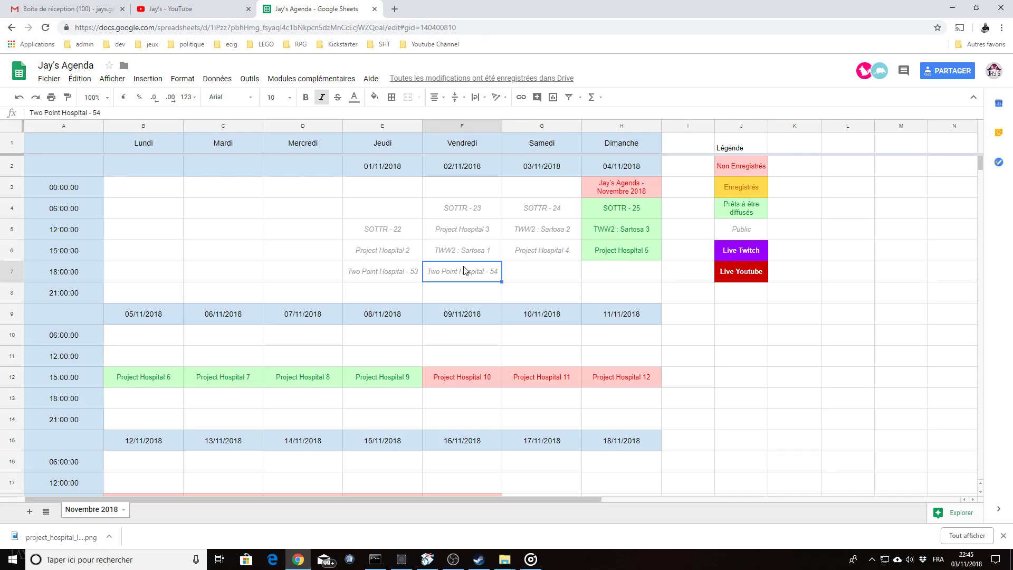
click(641, 248)
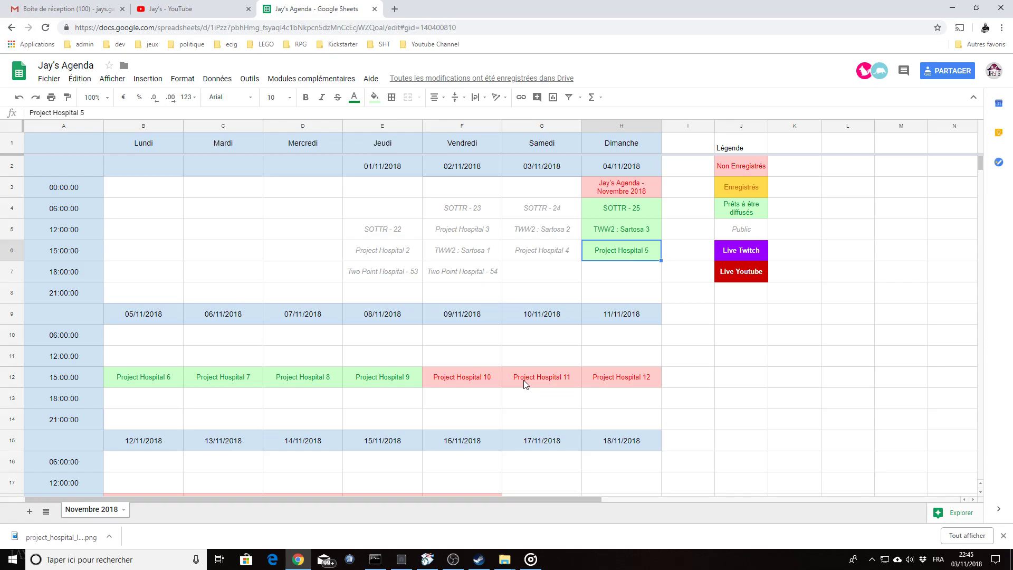
click(402, 378)
click(612, 384)
scroll(433, 416, down, 2)
click(449, 418)
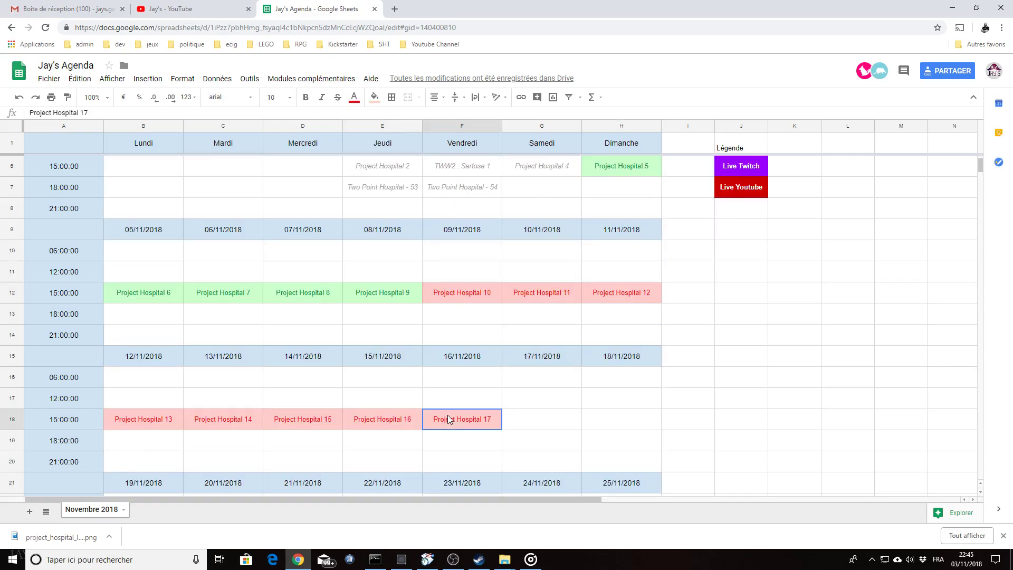
scroll(502, 377, up, 2)
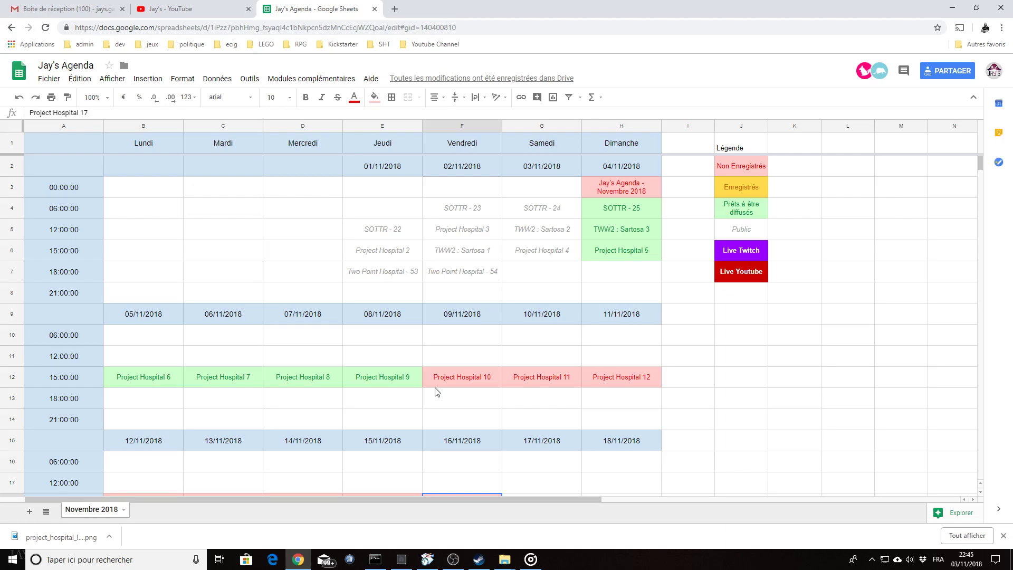
click(612, 256)
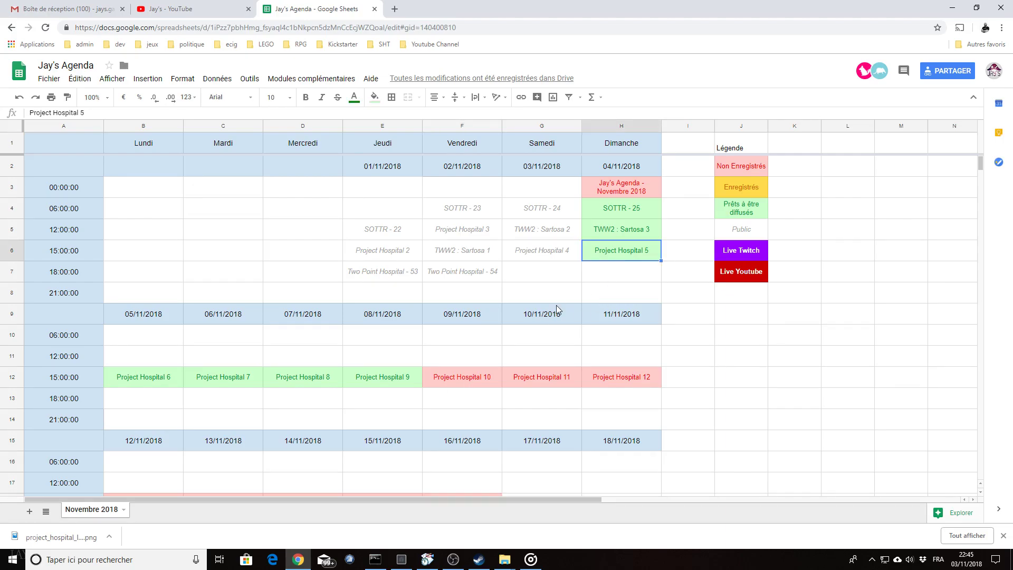
scroll(556, 305, down, 2)
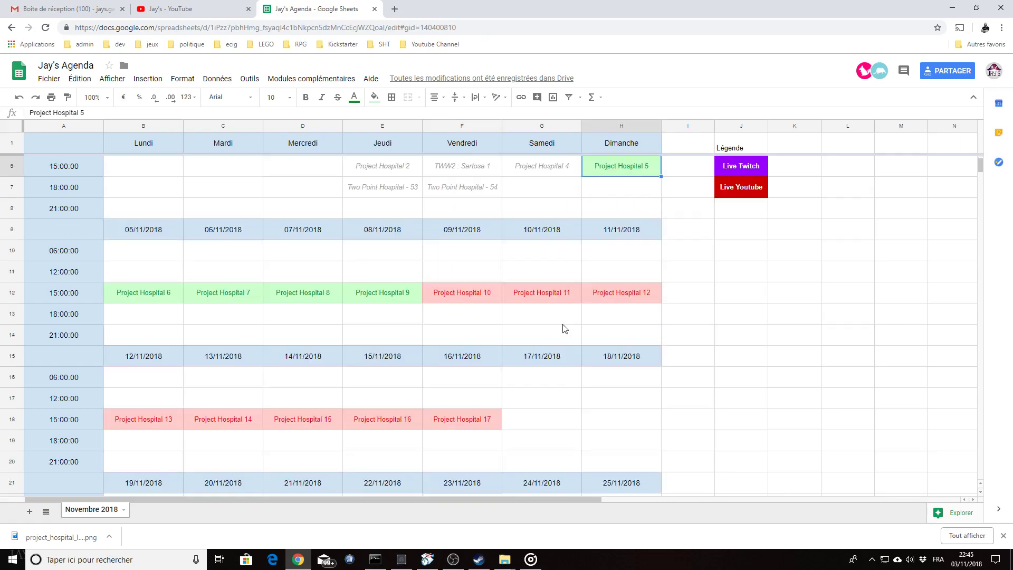
click(470, 378)
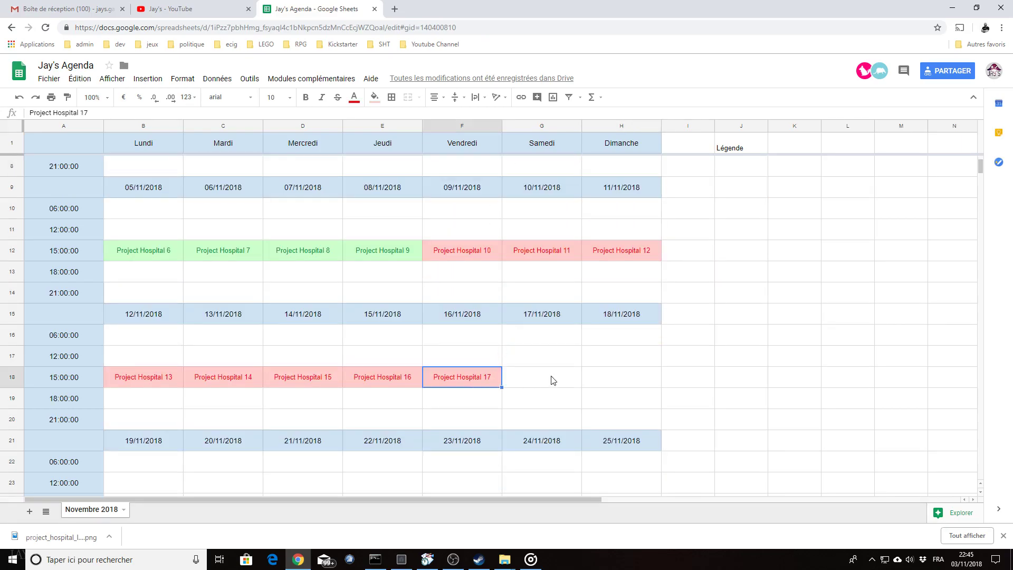
scroll(553, 380, up, 2)
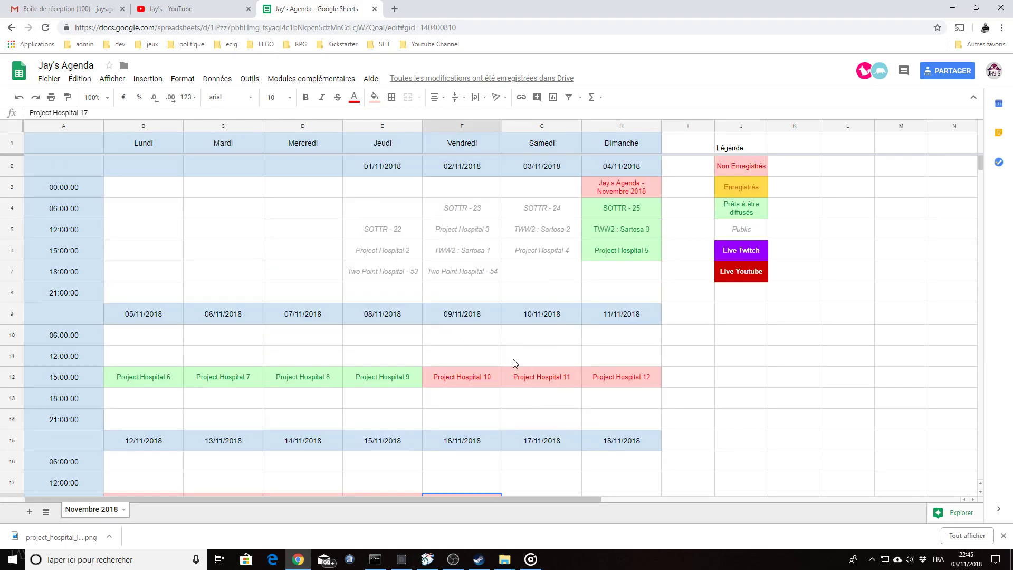
Step: Compare the TWW2 : Sartosa 3 entry of 04/11/2018 with the 12:00 slots from Monday 05/11/2018 to Sunday 11/11/2018
click(629, 238)
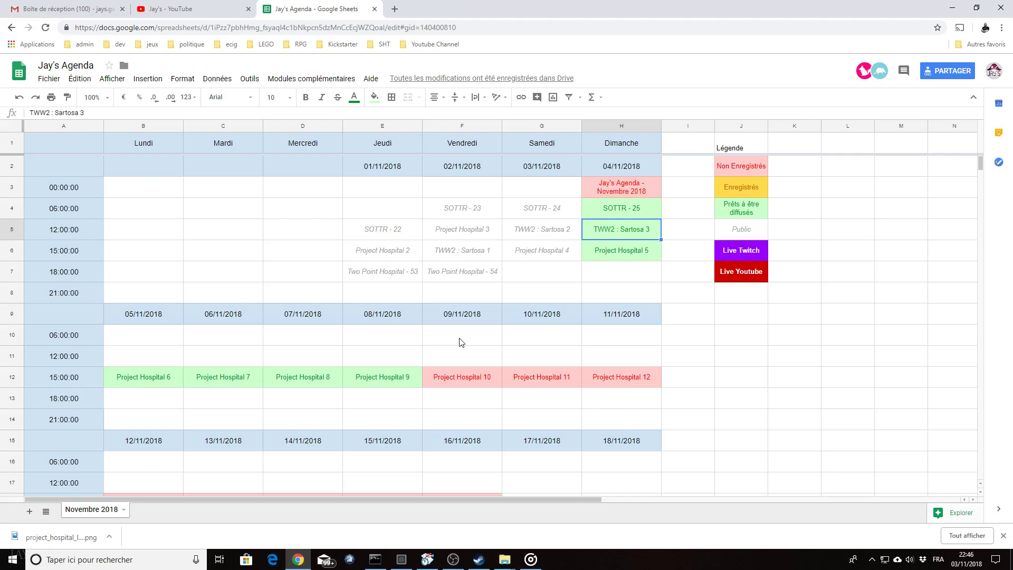
drag(144, 356, 624, 352)
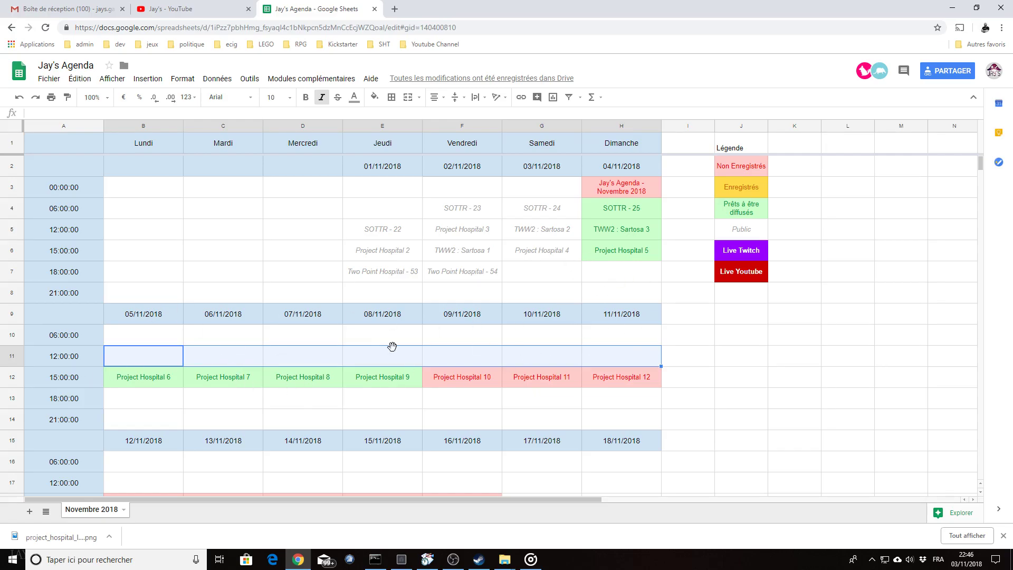
scroll(481, 365, down, 1)
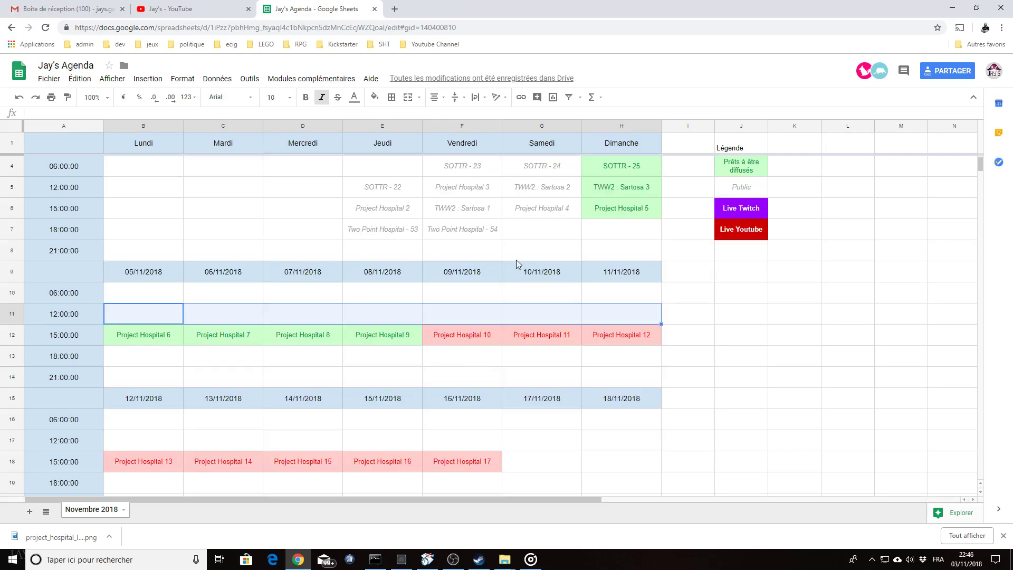
click(621, 196)
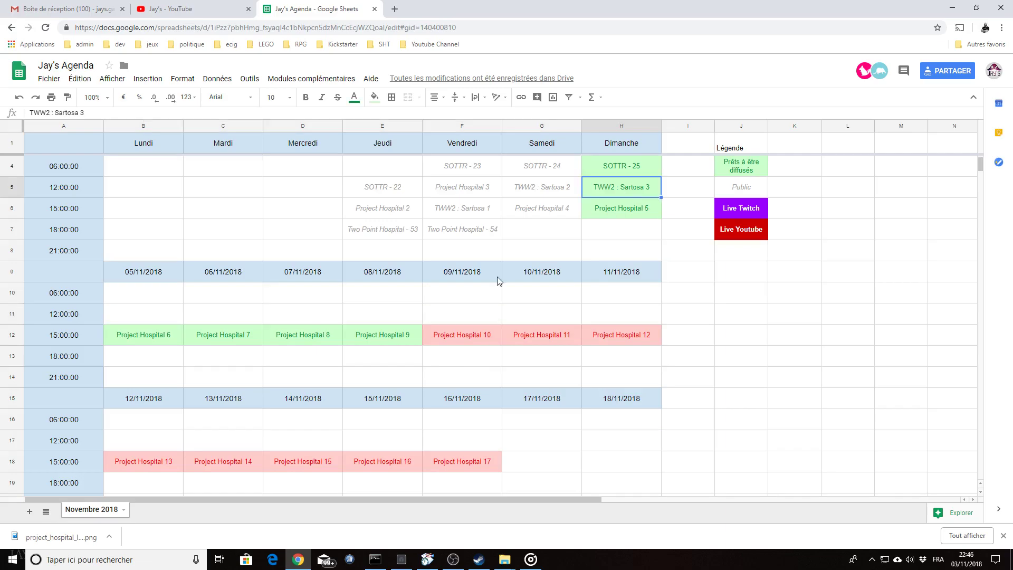
click(156, 322)
click(295, 311)
click(484, 319)
click(590, 311)
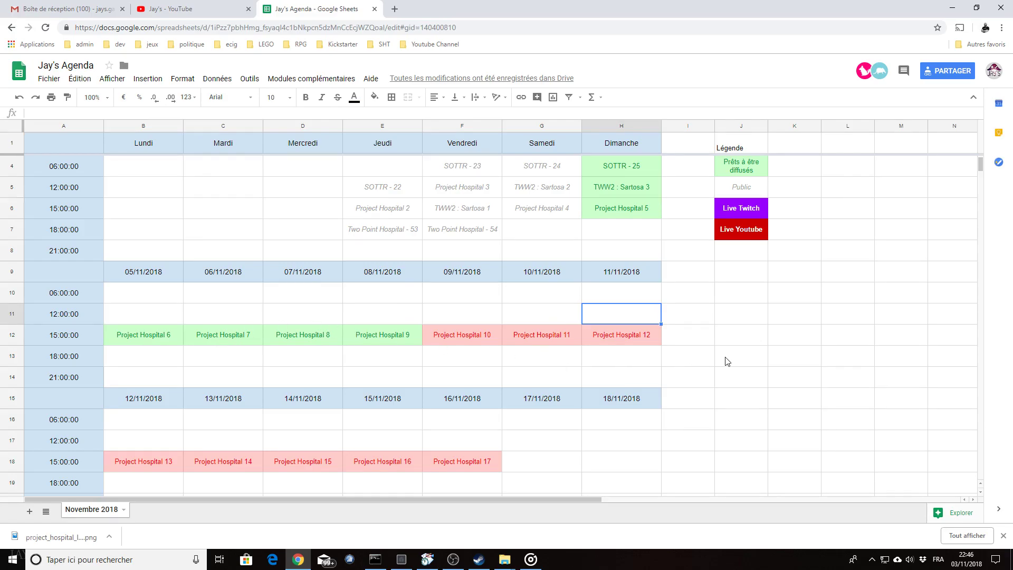
scroll(519, 337, up, 1)
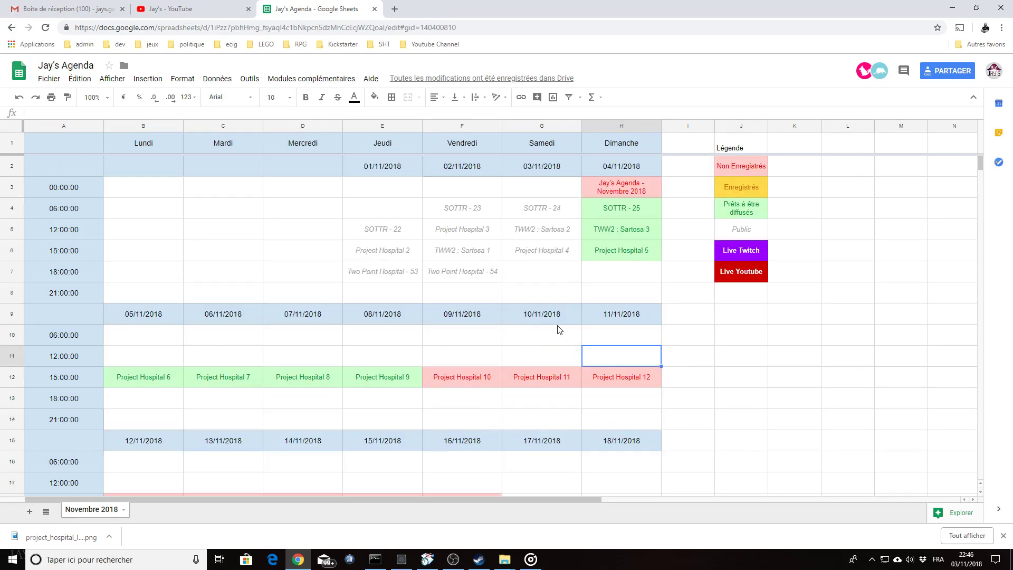
click(630, 237)
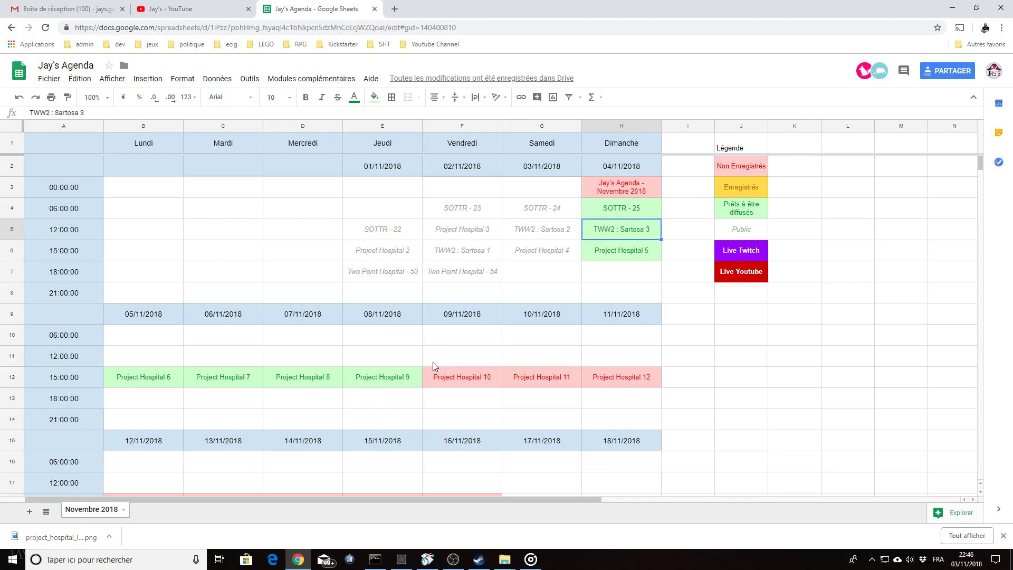
Step: Examine the first week's Project Hospital 2 and Two Point Hospital entries and the 18:00 slot of Saturday 03/11/2018
click(369, 246)
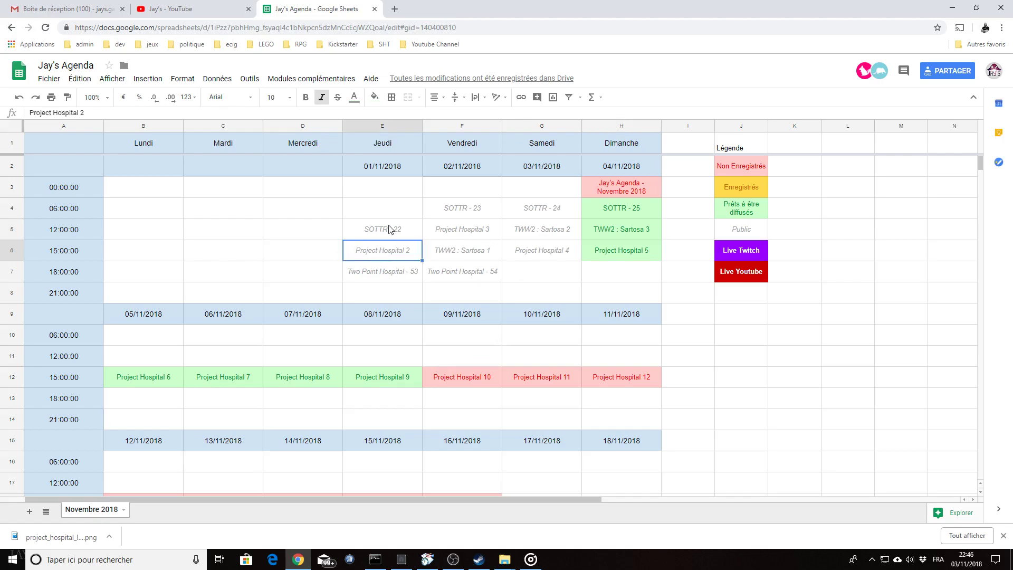
key(Down)
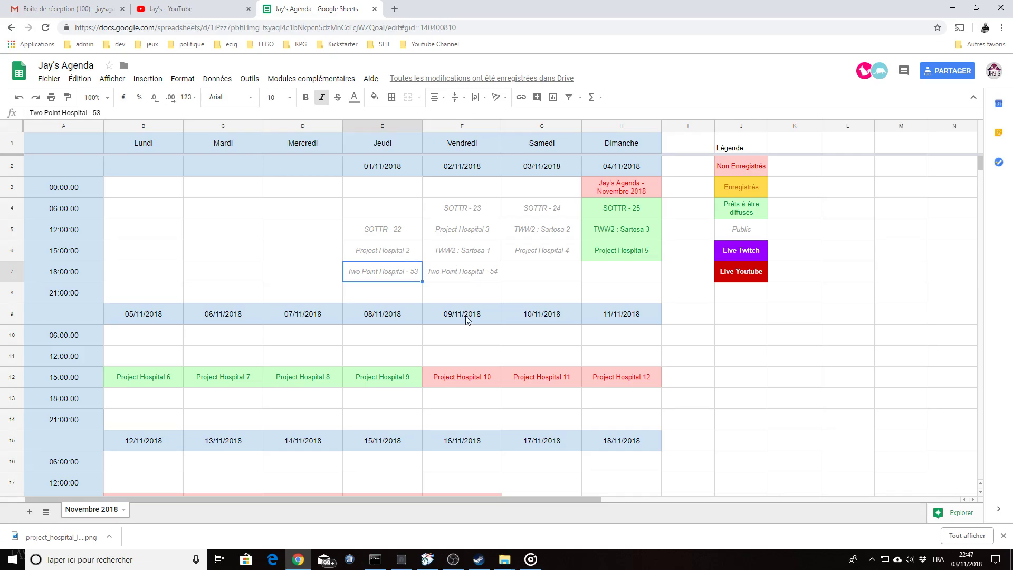
click(478, 274)
click(533, 281)
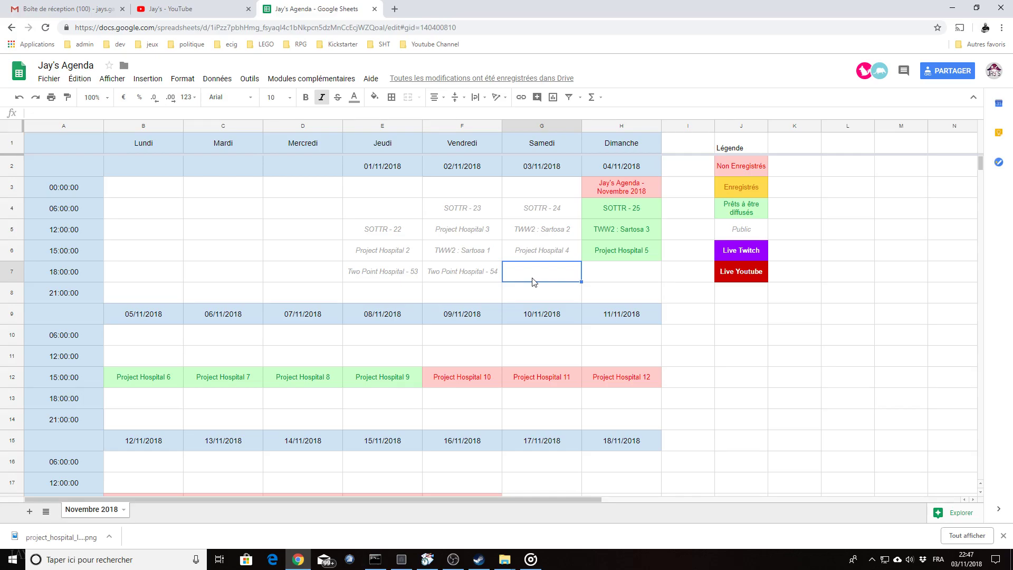
scroll(532, 316, down, 3)
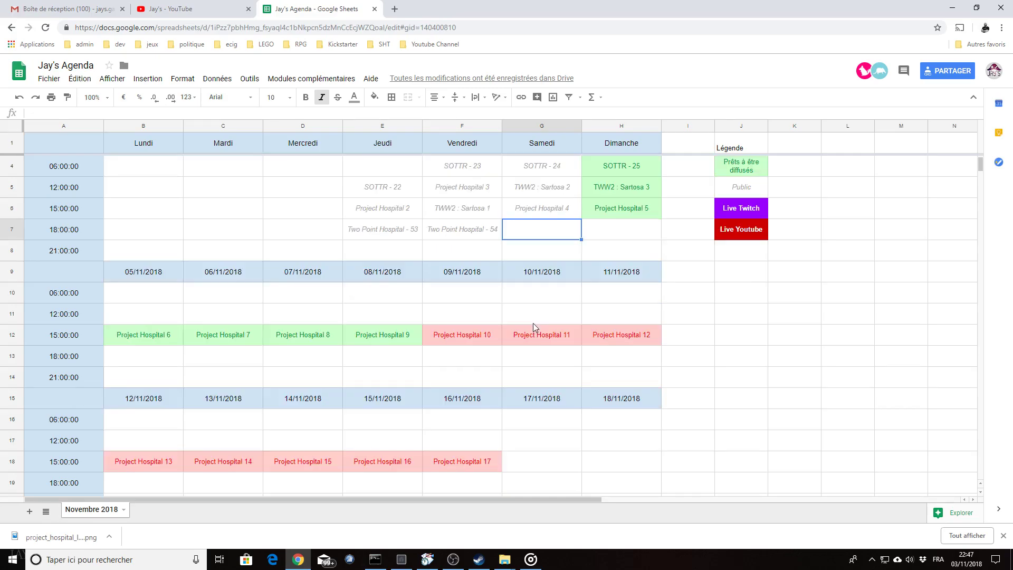
scroll(535, 327, up, 3)
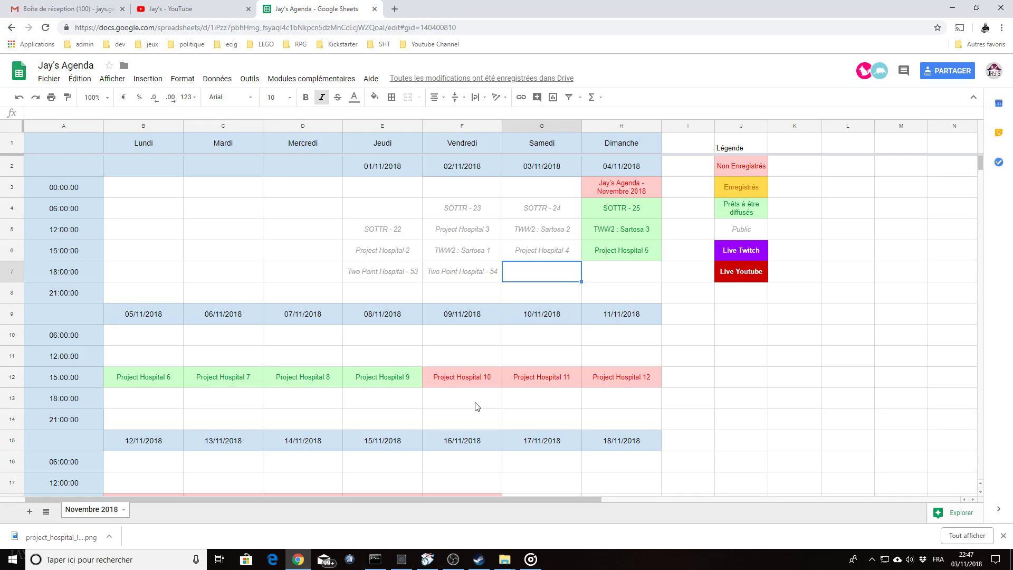
Step: Examine the open 12:00 slots of Sunday 11/11/2018 and Monday 12/11/2018 around the Project Hospital episodes
scroll(640, 290, down, 1)
click(592, 319)
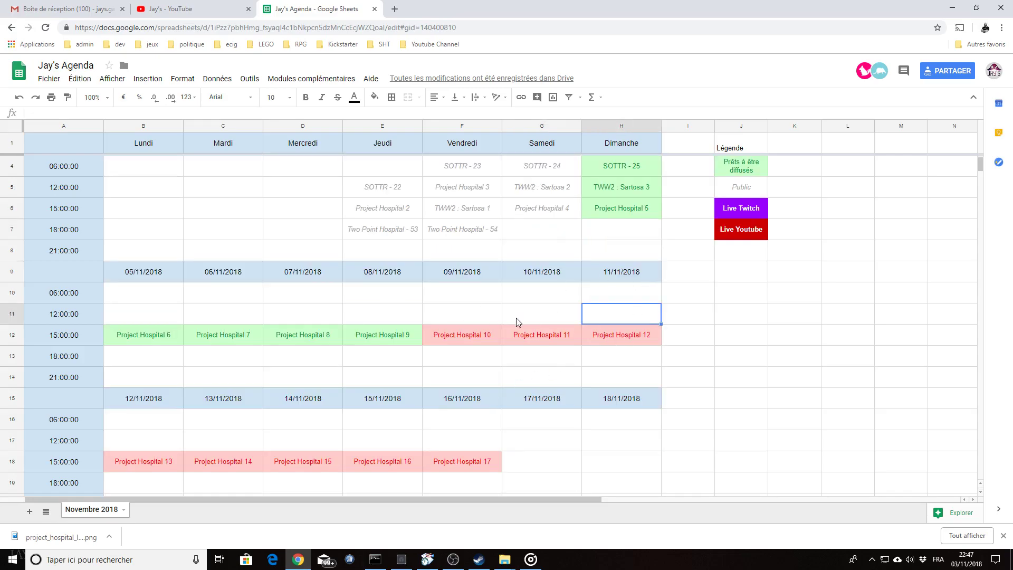
scroll(302, 262, down, 1)
scroll(522, 291, down, 2)
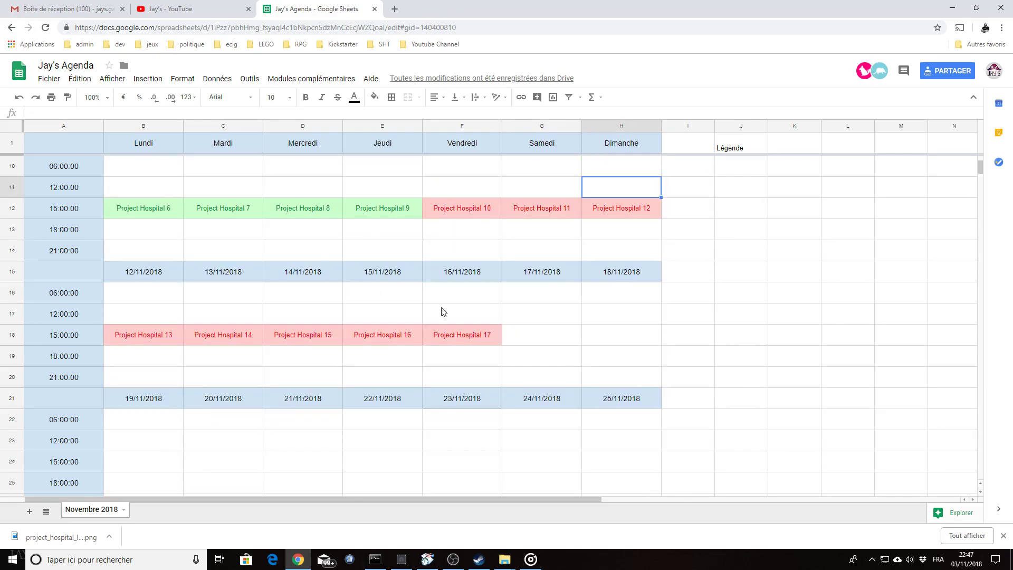
click(165, 320)
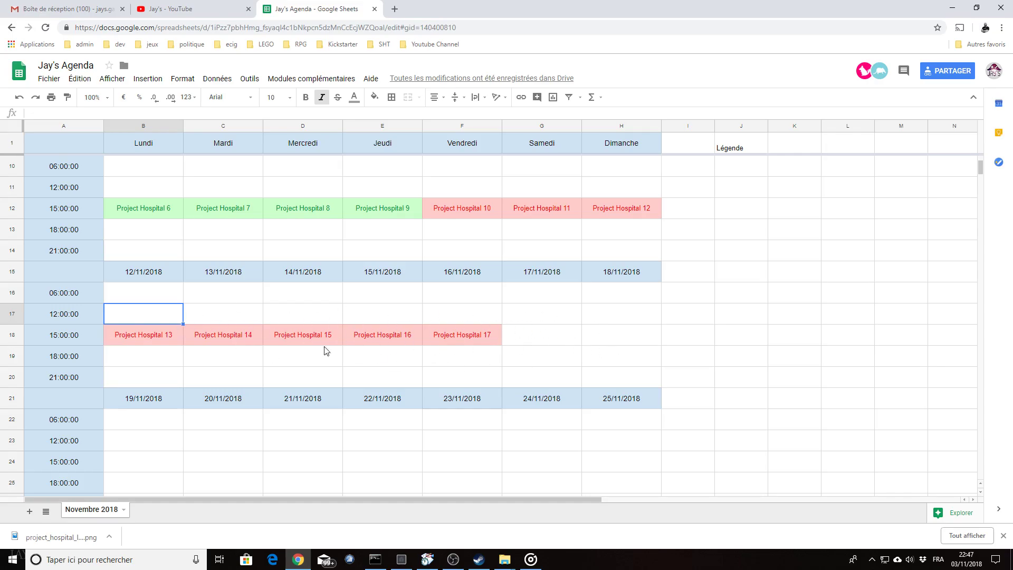
scroll(343, 348, down, 3)
scroll(396, 306, up, 3)
scroll(267, 346, down, 1)
scroll(376, 314, up, 3)
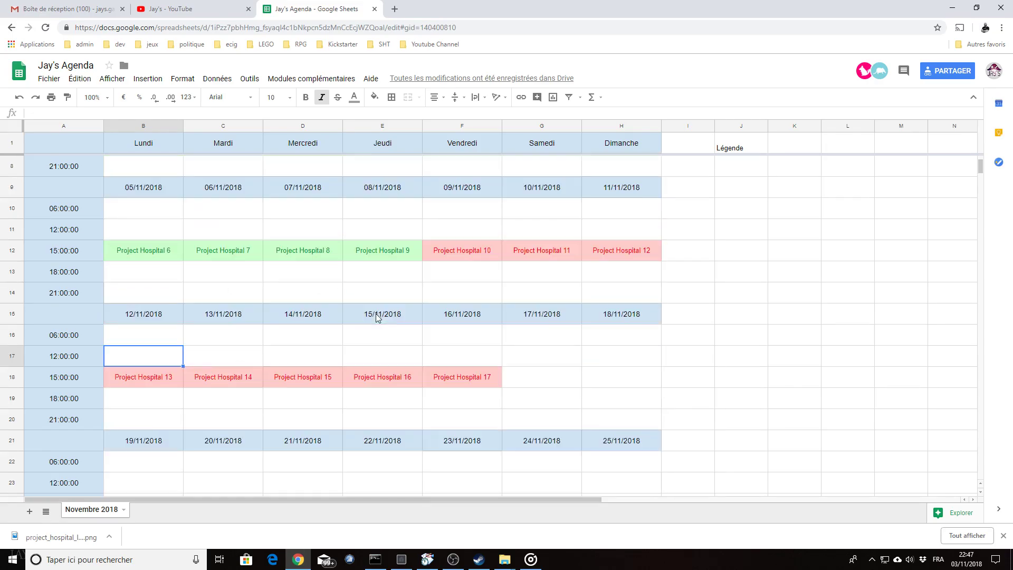
Step: Check the 21:00 slots from Monday 12/11/2018 to Thursday 15/11/2018
click(147, 426)
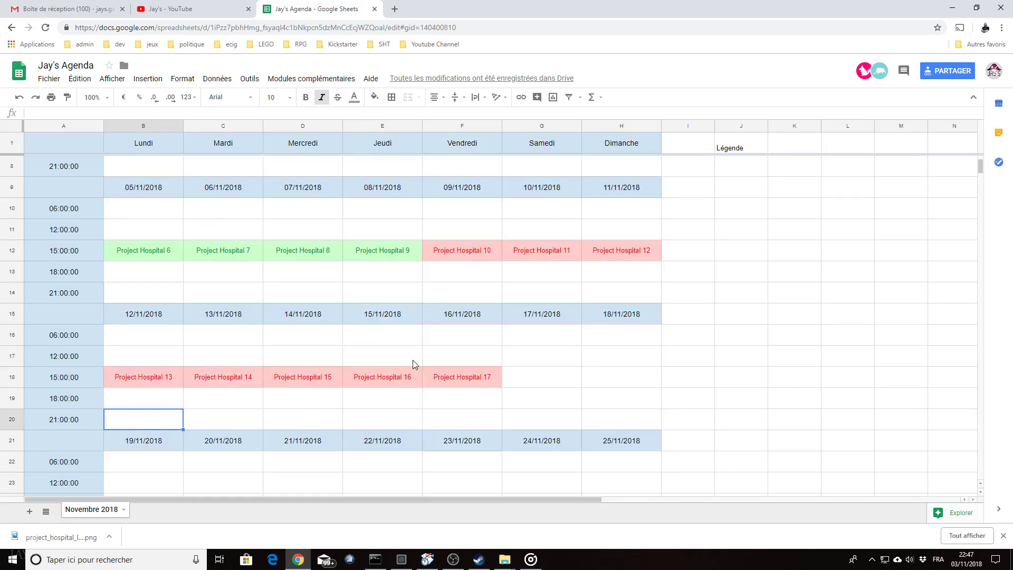
scroll(390, 360, up, 1)
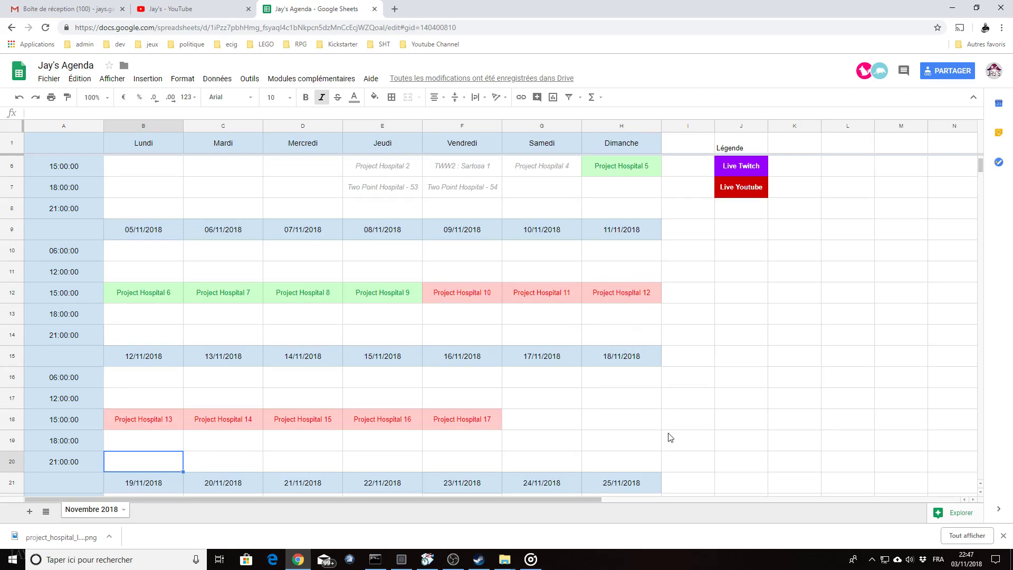
scroll(443, 417, down, 1)
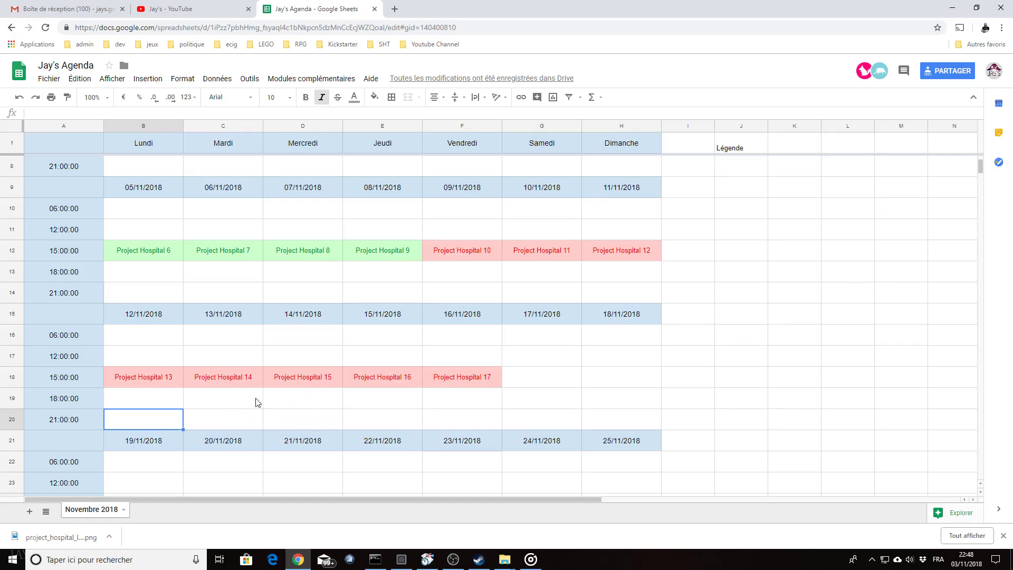
click(236, 425)
click(292, 424)
click(365, 420)
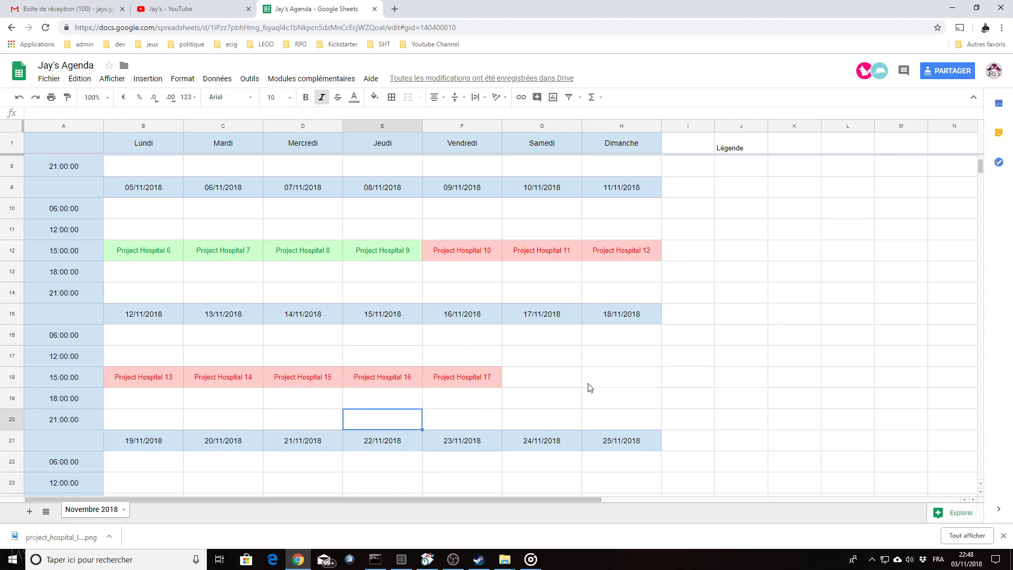
scroll(427, 258, down, 2)
scroll(325, 397, up, 5)
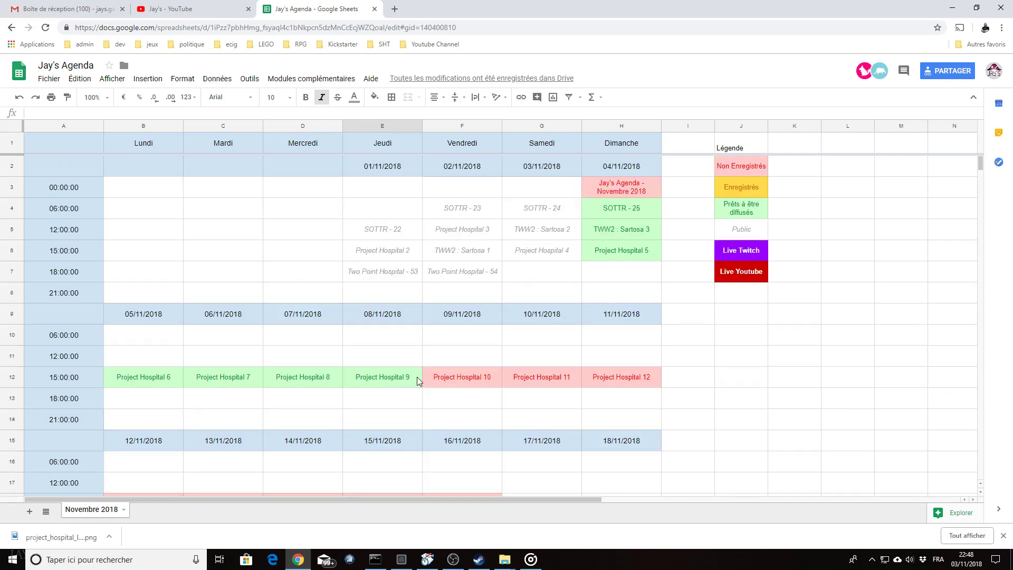
scroll(437, 362, down, 3)
scroll(464, 396, up, 2)
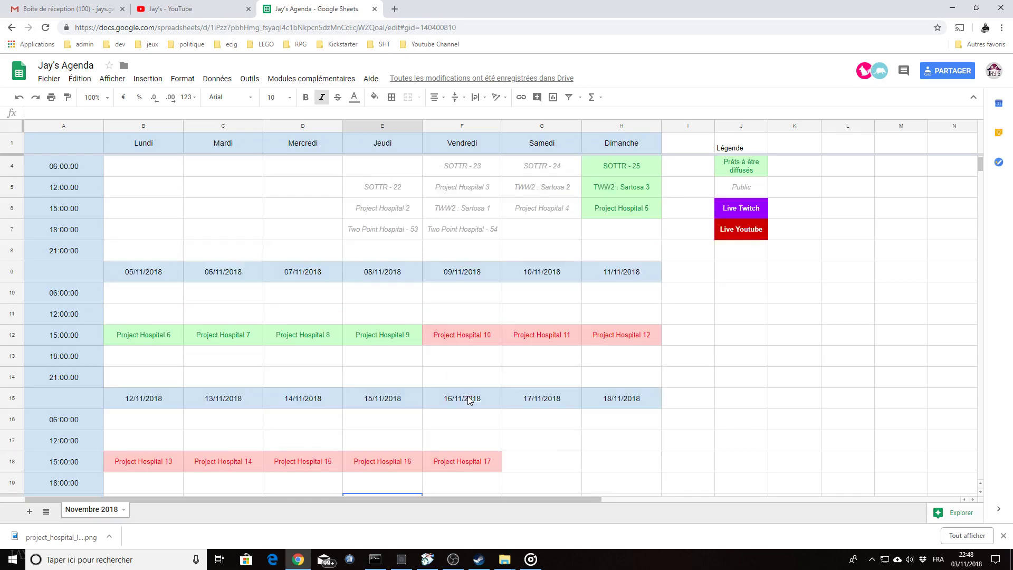
scroll(467, 400, up, 1)
scroll(464, 407, down, 1)
scroll(519, 419, up, 1)
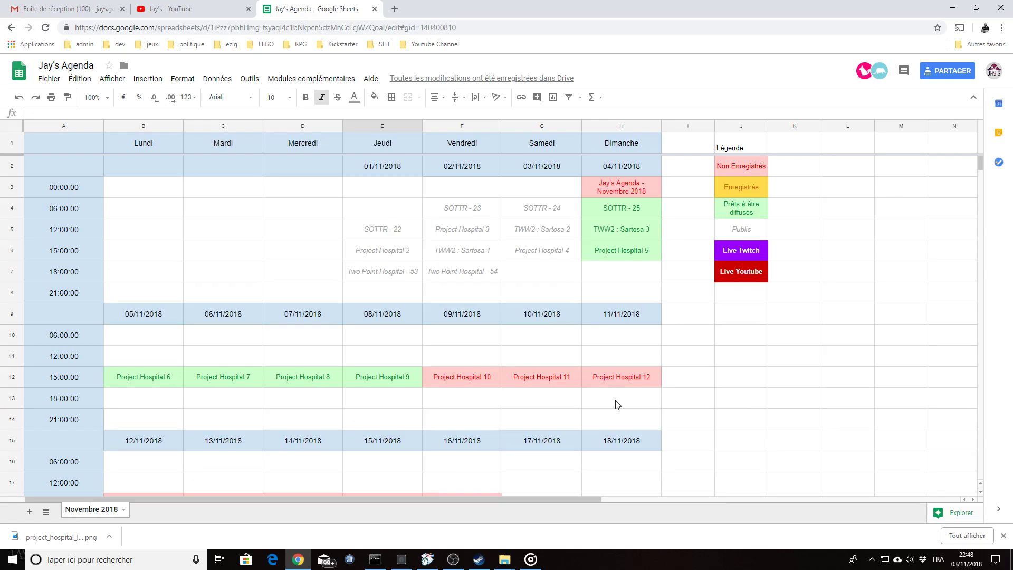
scroll(631, 414, down, 1)
scroll(634, 416, up, 1)
scroll(538, 401, down, 1)
scroll(538, 401, up, 1)
scroll(369, 367, down, 1)
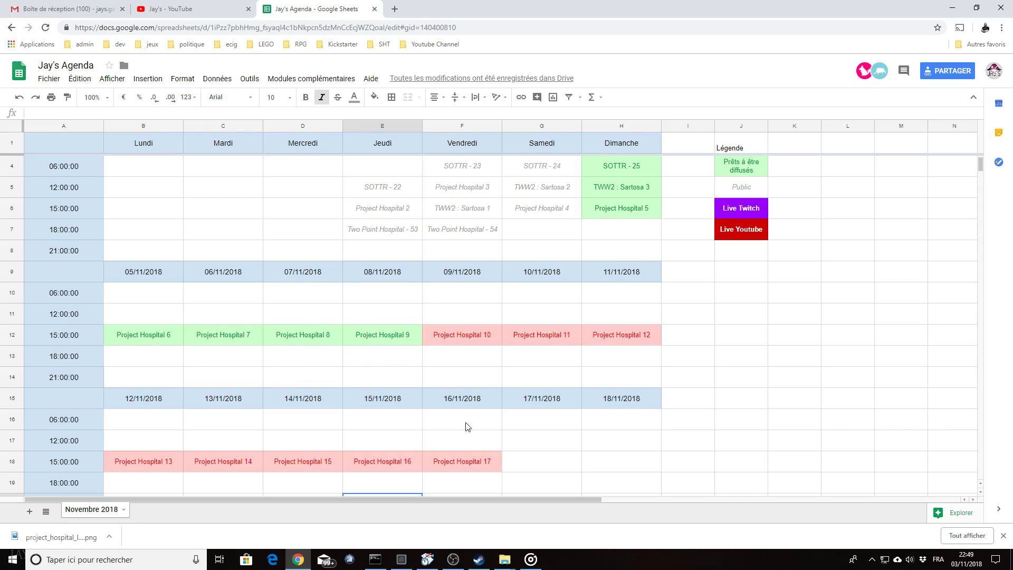
scroll(436, 398, up, 1)
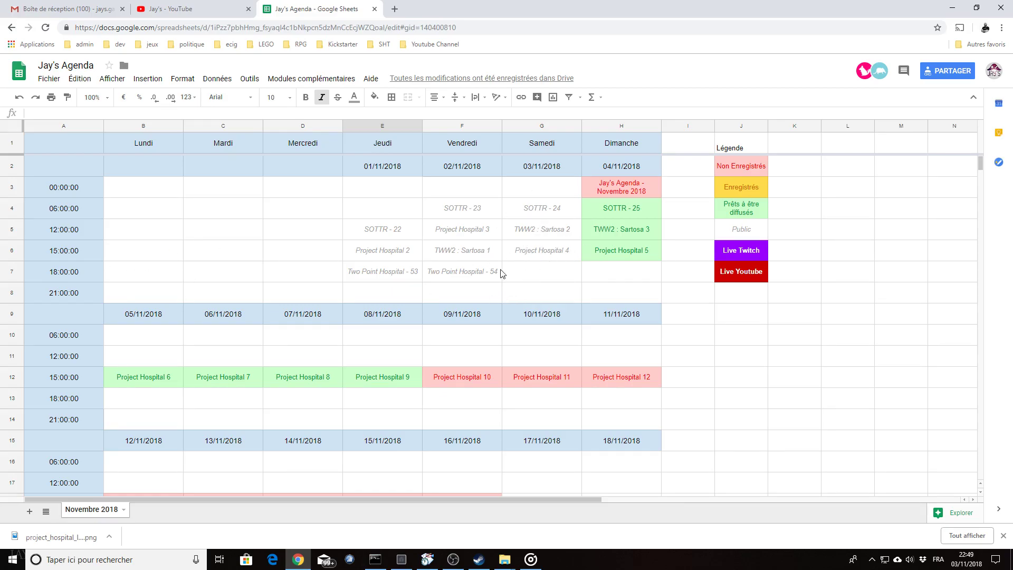
scroll(538, 340, down, 2)
scroll(543, 346, up, 2)
scroll(561, 409, down, 1)
scroll(564, 411, up, 1)
scroll(496, 386, down, 2)
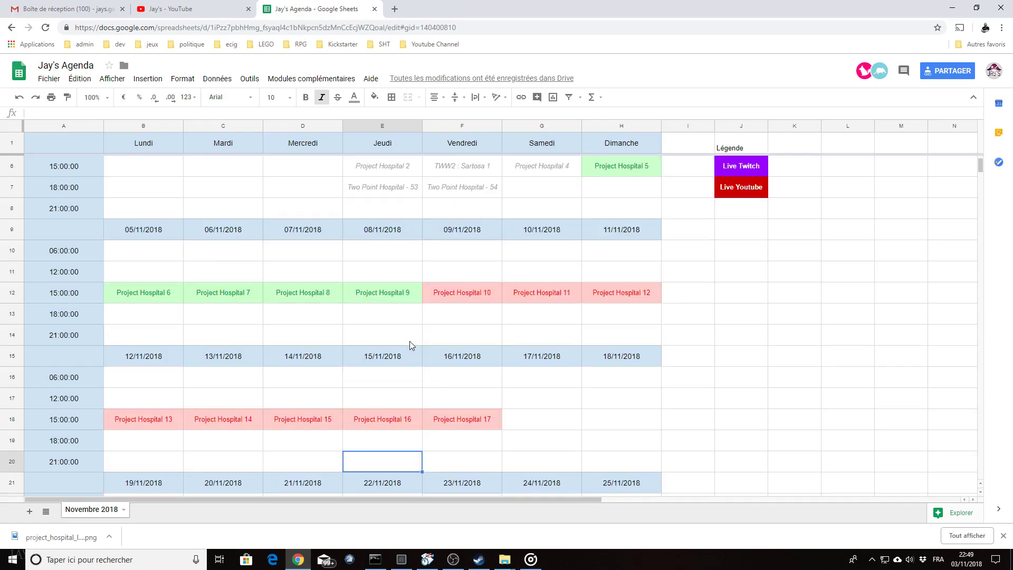
scroll(339, 349, up, 2)
scroll(244, 362, down, 2)
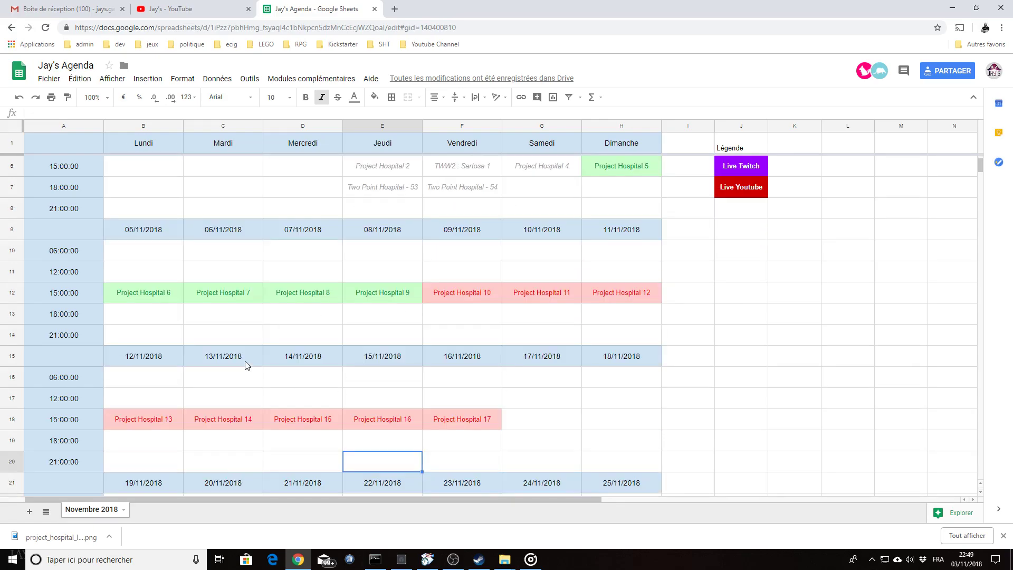
Step: Examine the 12:00 slot of Tuesday 06/11/2018 and the weeks running through 30/11/2018
click(231, 278)
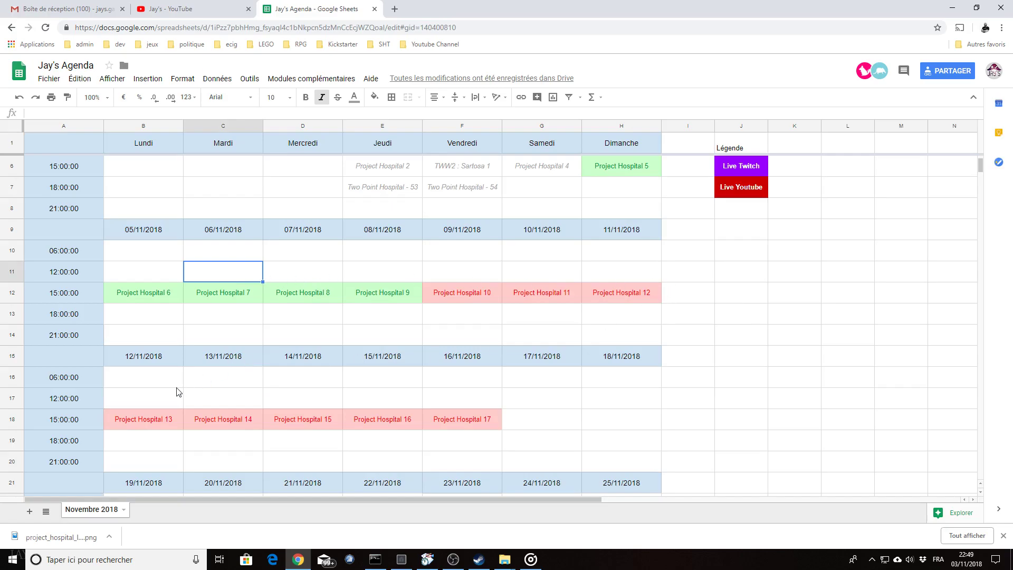
scroll(516, 397, down, 1)
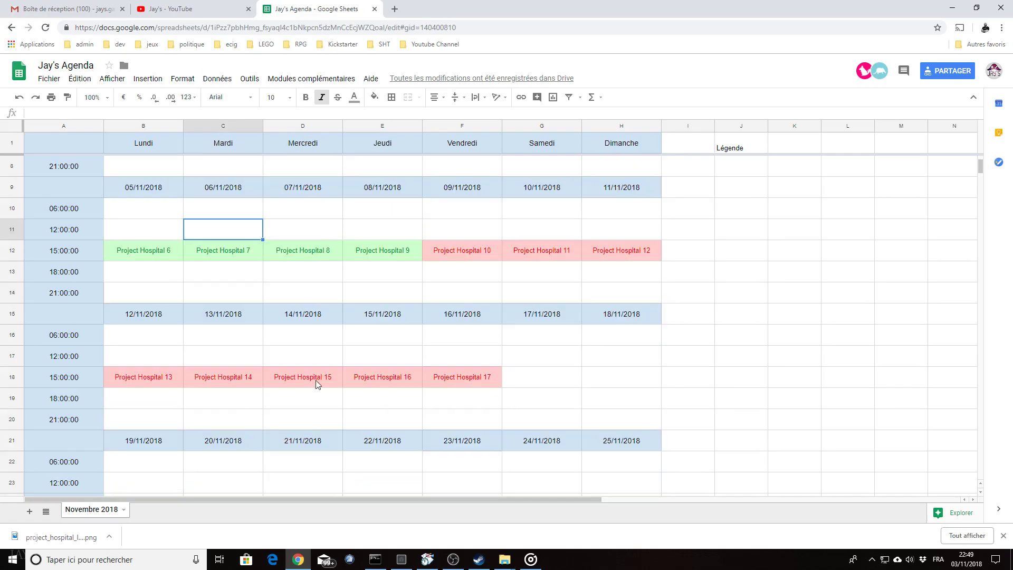
scroll(442, 425, down, 2)
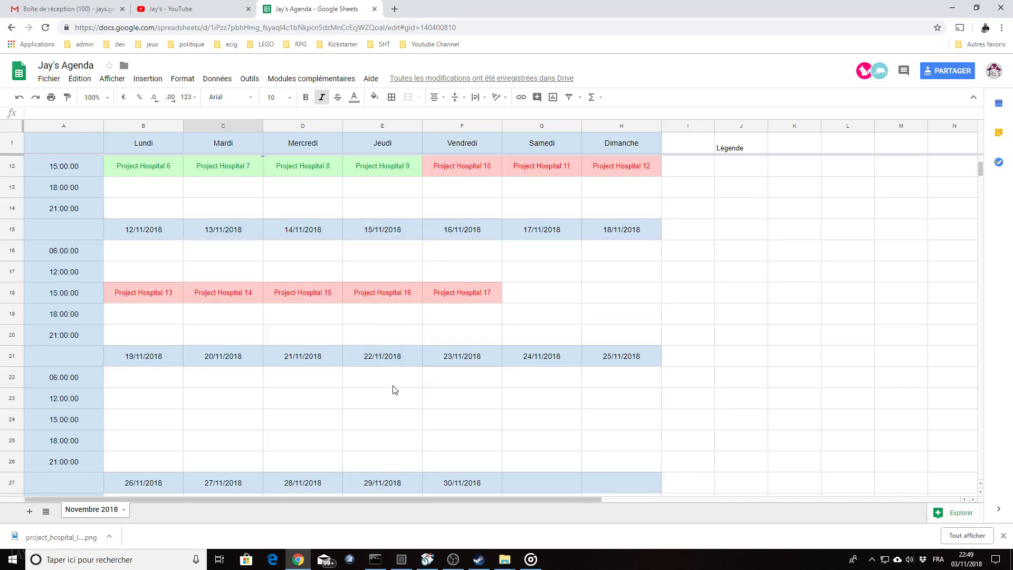
scroll(464, 392, up, 4)
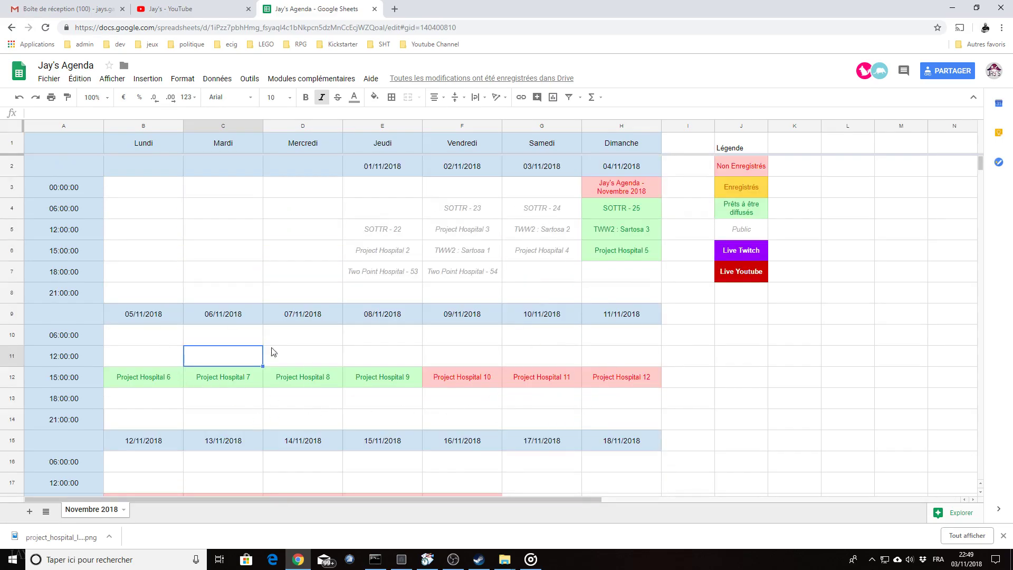
scroll(366, 394, down, 3)
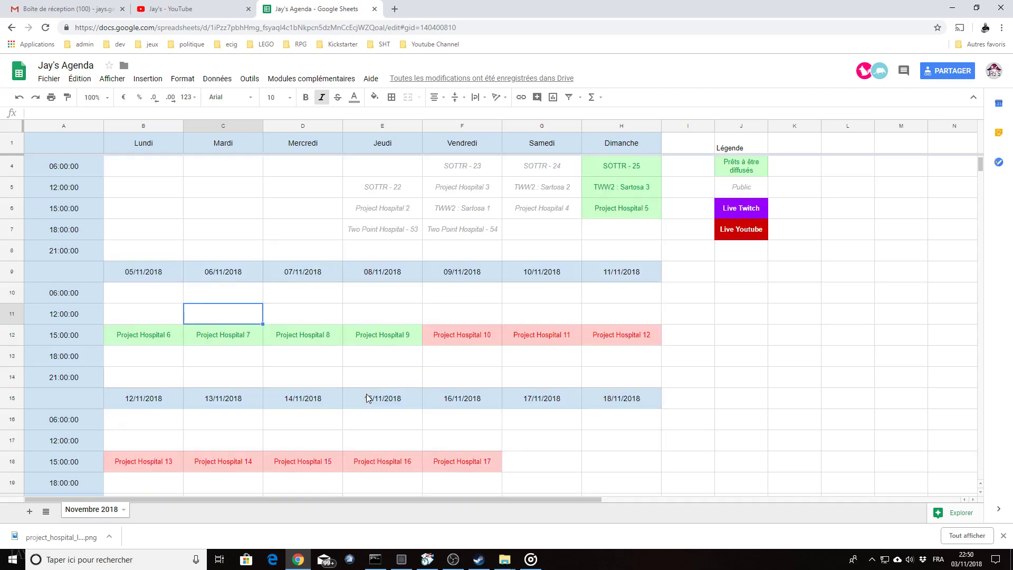
scroll(368, 397, down, 3)
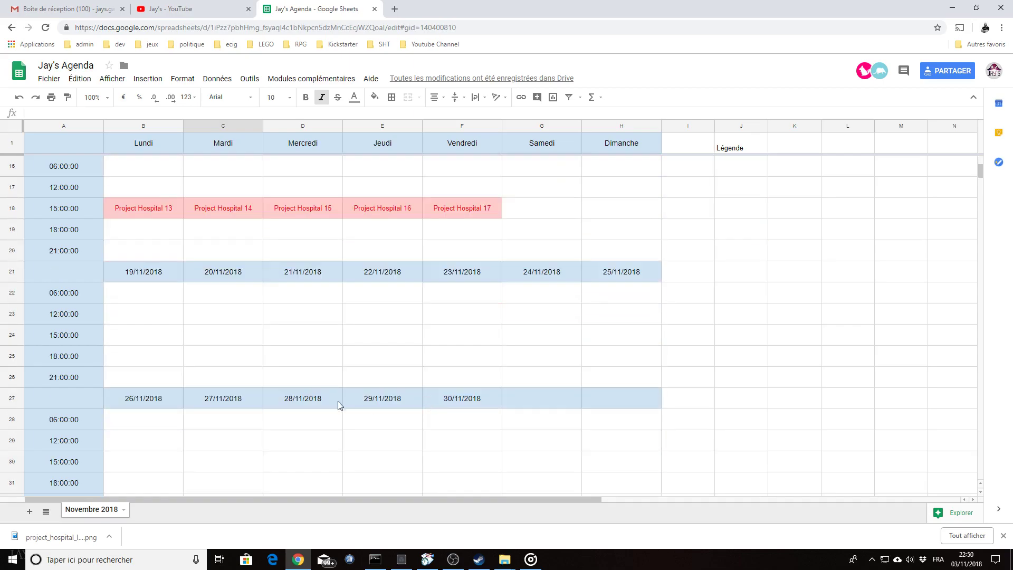
scroll(449, 415, up, 1)
scroll(456, 417, up, 5)
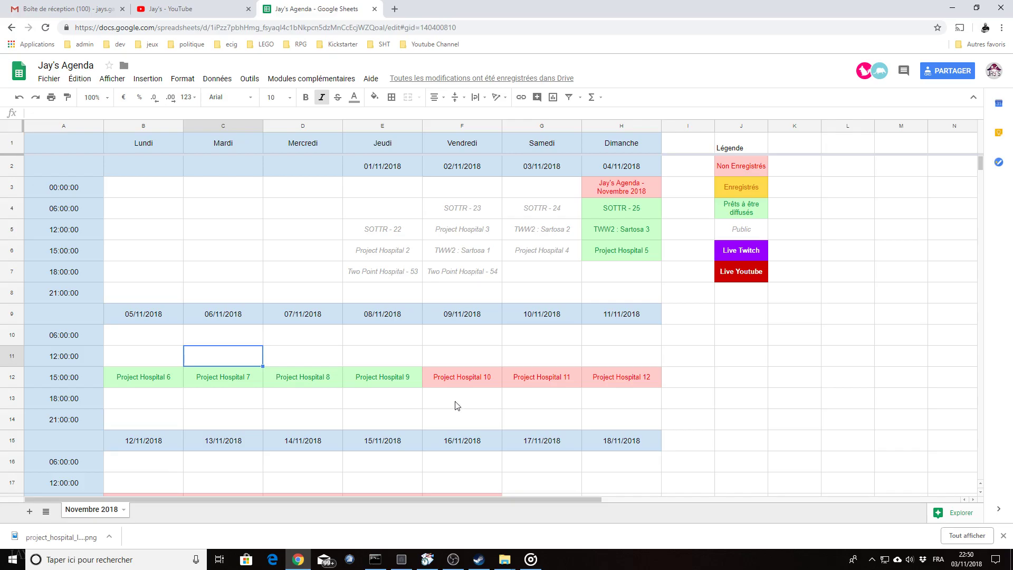
scroll(456, 405, down, 2)
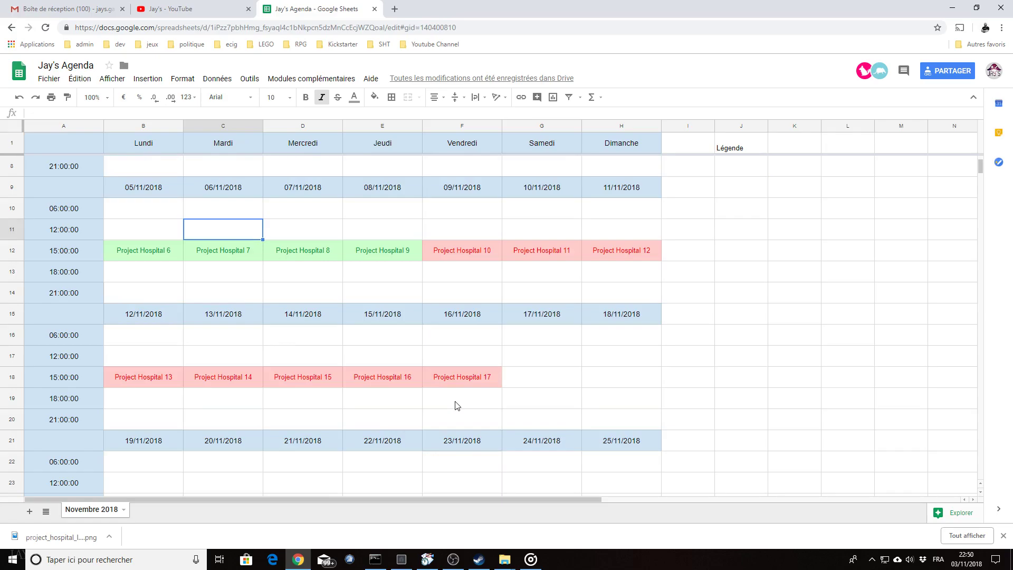
scroll(457, 406, up, 2)
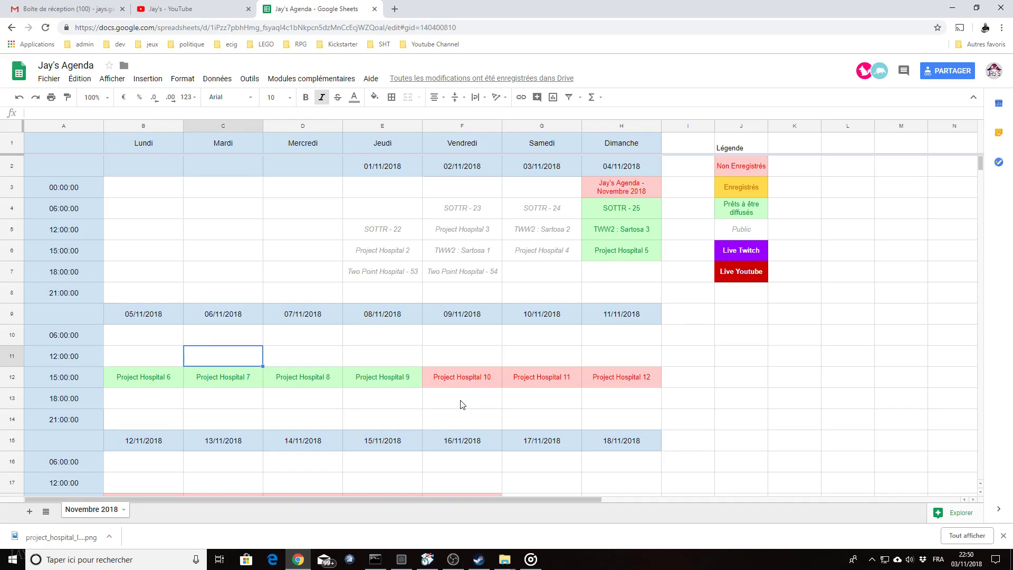
scroll(460, 405, down, 1)
scroll(463, 404, up, 1)
scroll(364, 420, down, 1)
scroll(449, 404, up, 1)
scroll(339, 426, down, 2)
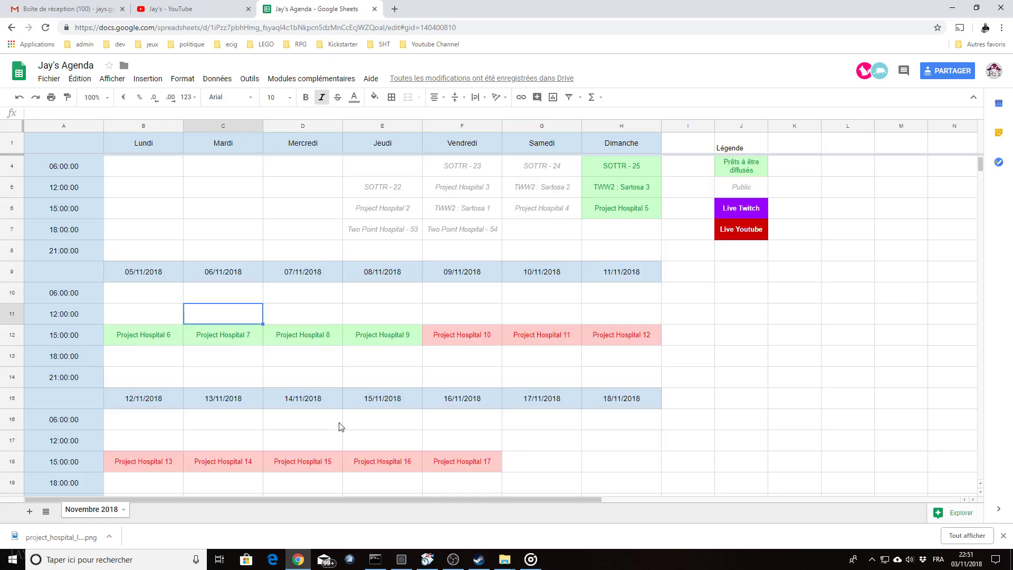
scroll(389, 412, up, 2)
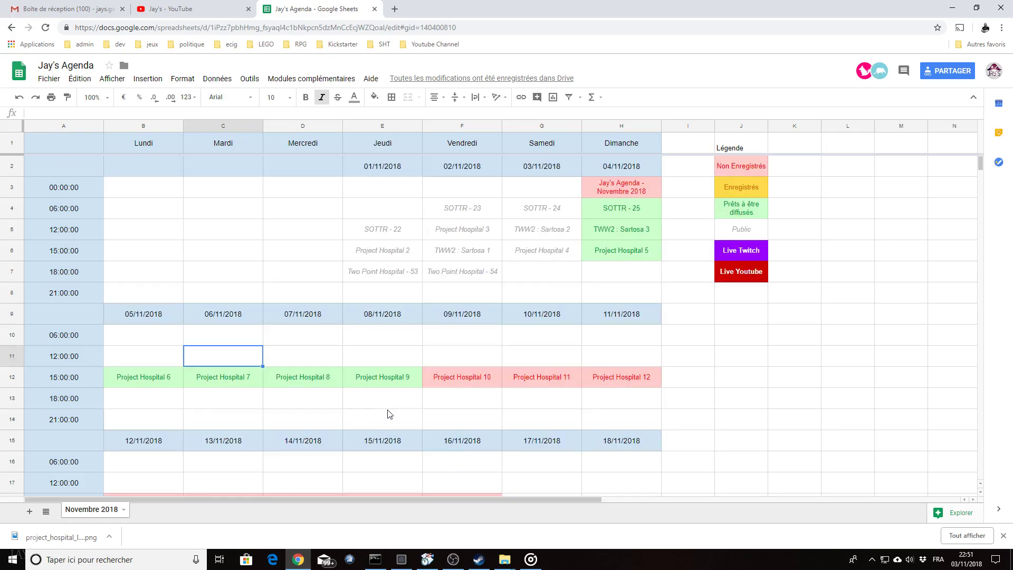
Step: Examine the 18:00 slots of Friday 09/11/2018 and Thursday 08/11/2018 against the following week's schedule
click(448, 407)
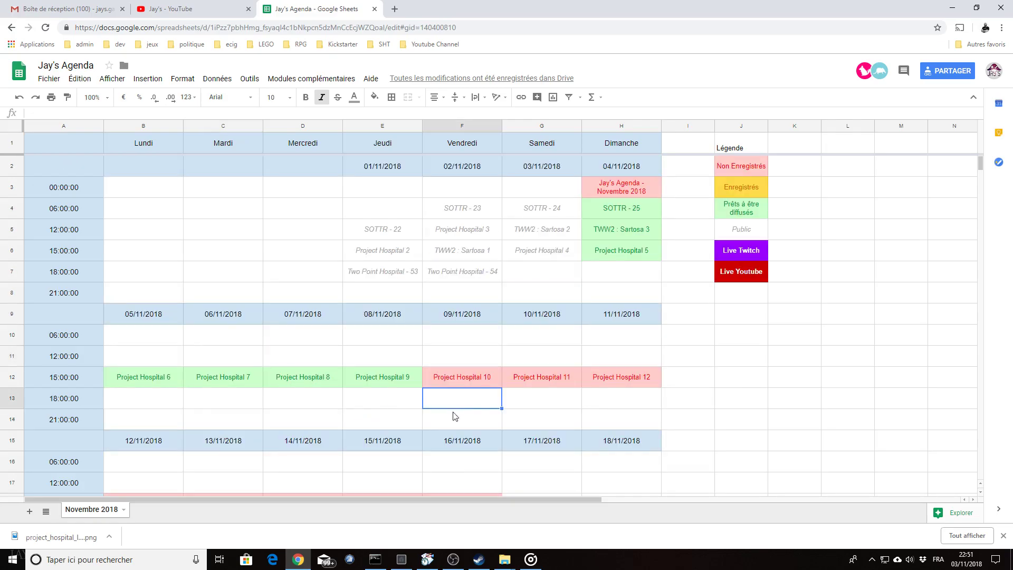
click(390, 408)
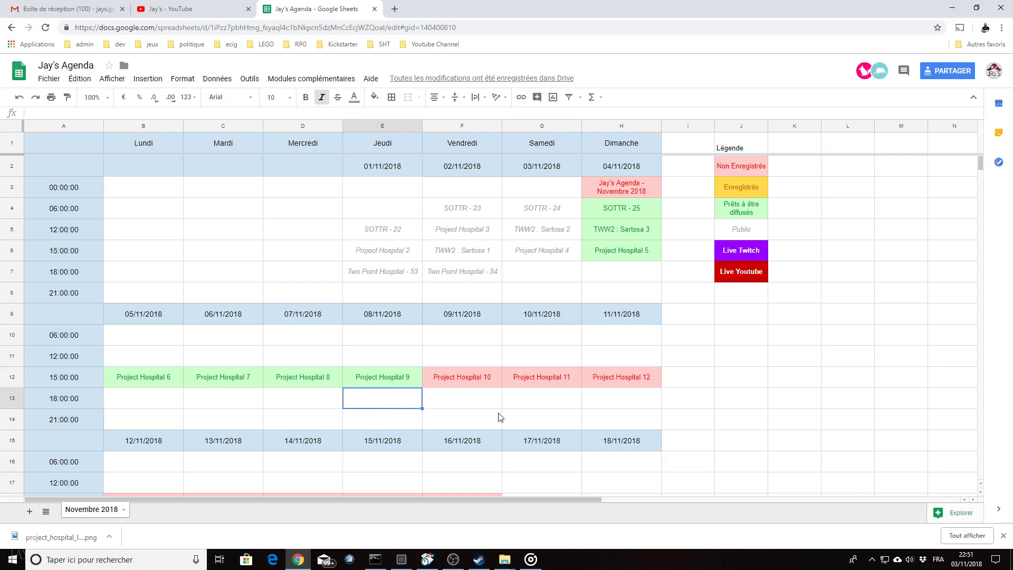
scroll(501, 419, down, 3)
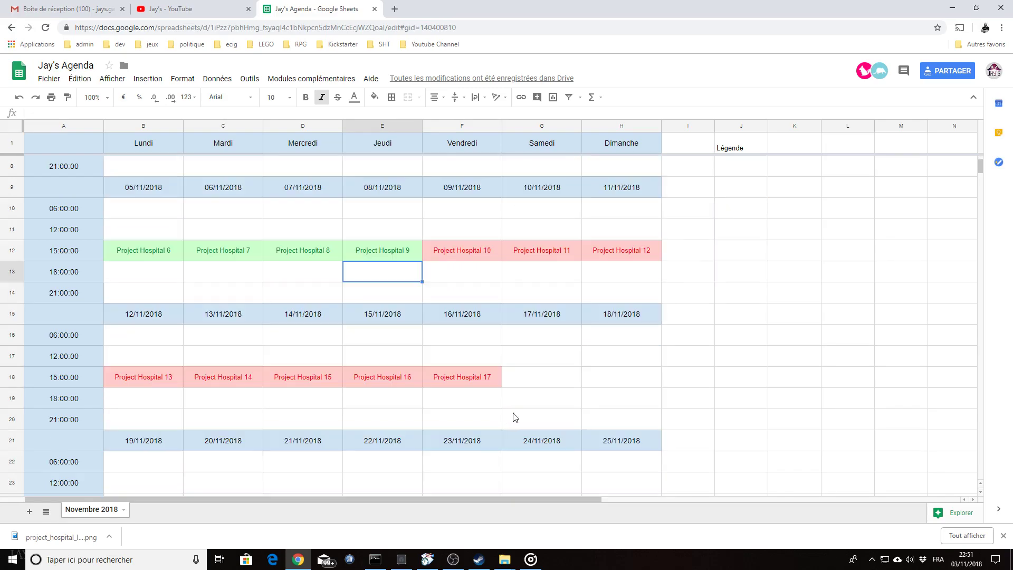
scroll(563, 412, up, 3)
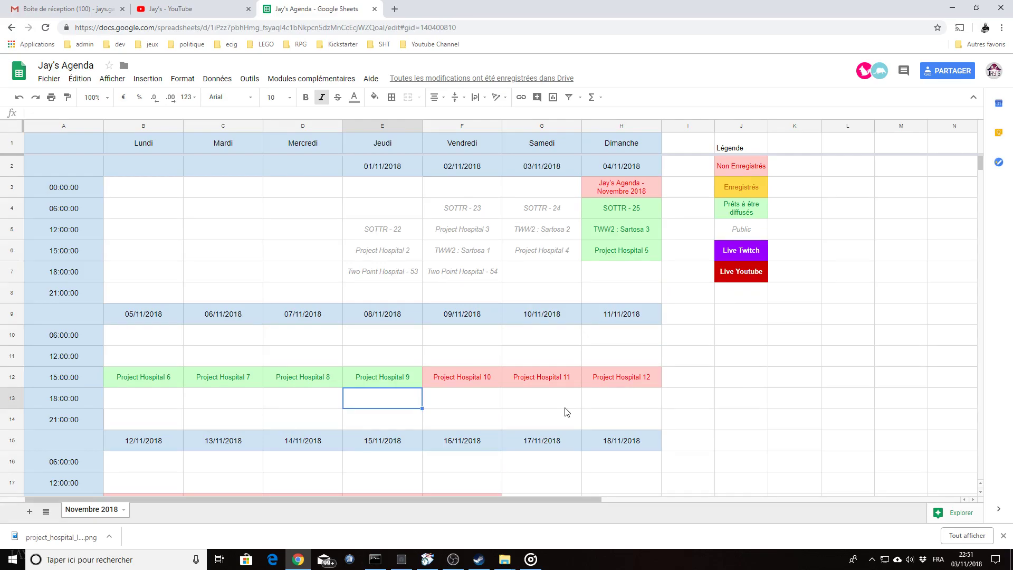
scroll(567, 412, down, 3)
scroll(567, 412, up, 3)
scroll(567, 412, down, 1)
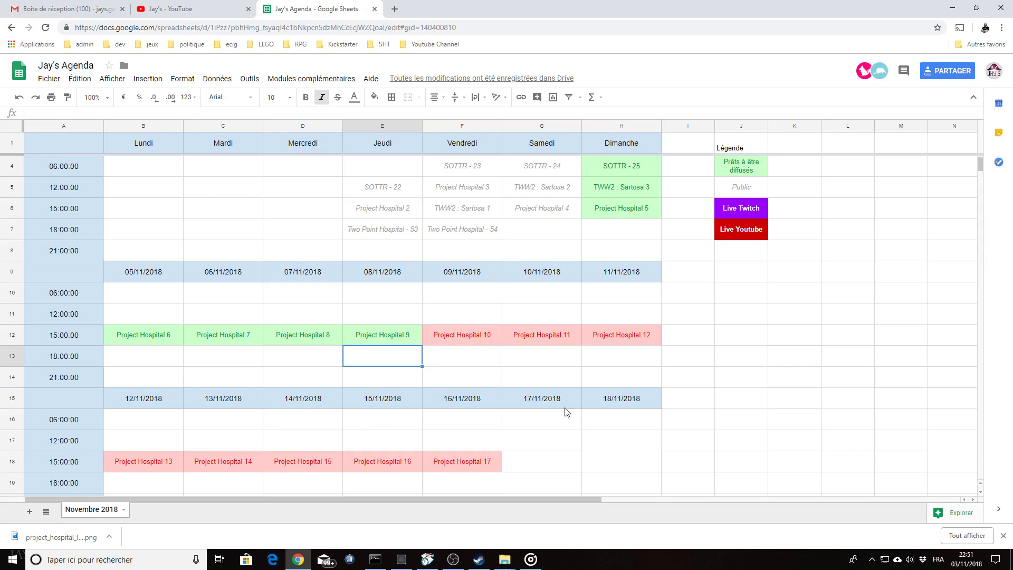
scroll(567, 412, up, 1)
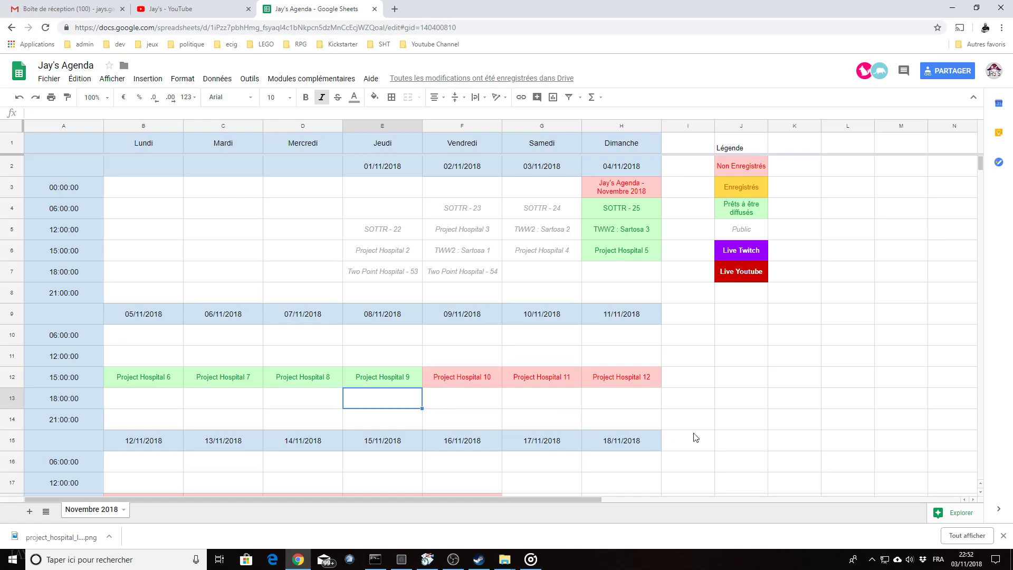
Step: Close the browser's downloads bar and select the 06:00 slot of Friday 16/11/2018
click(1002, 535)
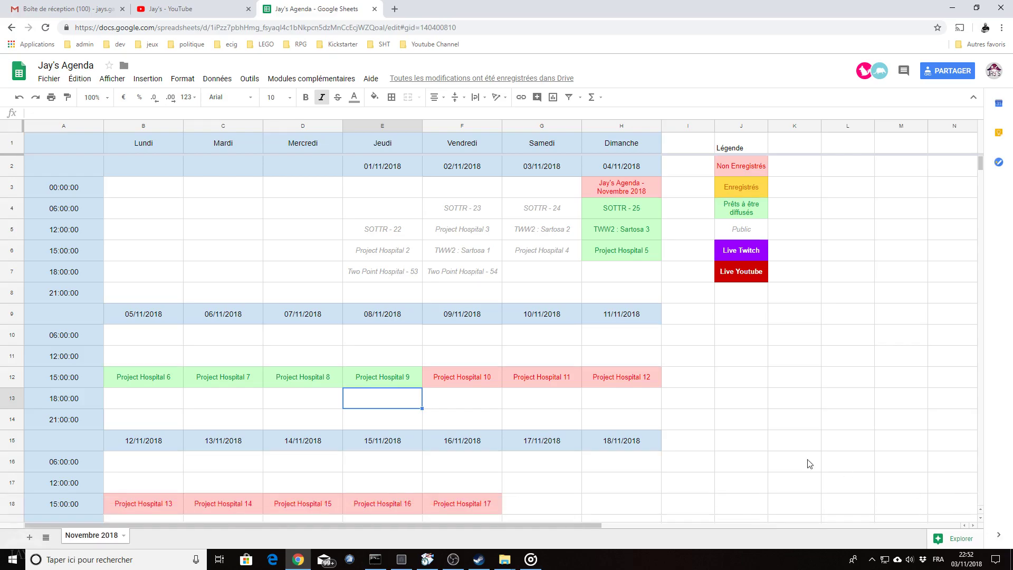
click(464, 463)
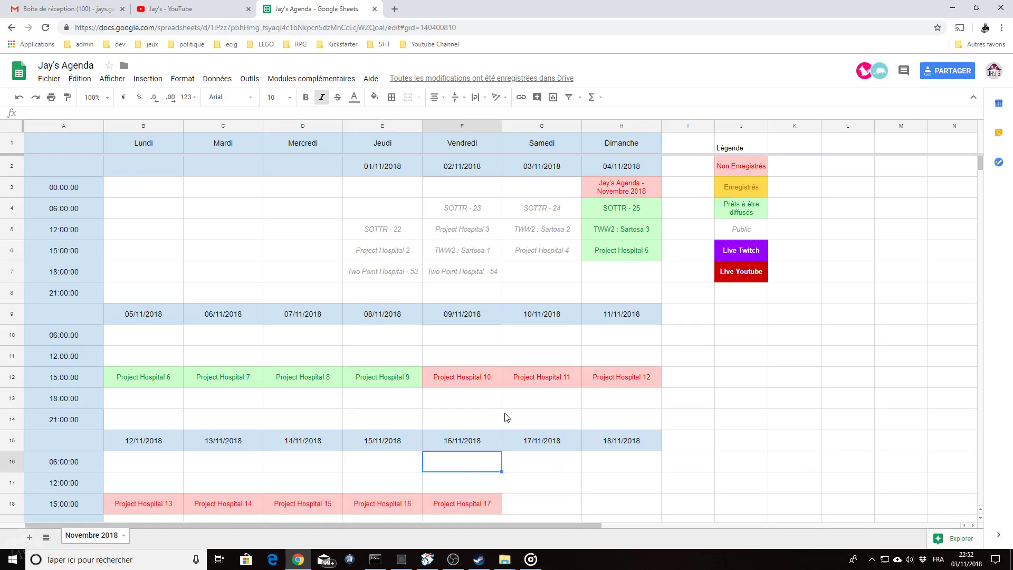
Step: Compare the Project Hospital 10 and Project Hospital 9 entries with TWW2 : Sartosa 3 on 04/11/2018
click(479, 376)
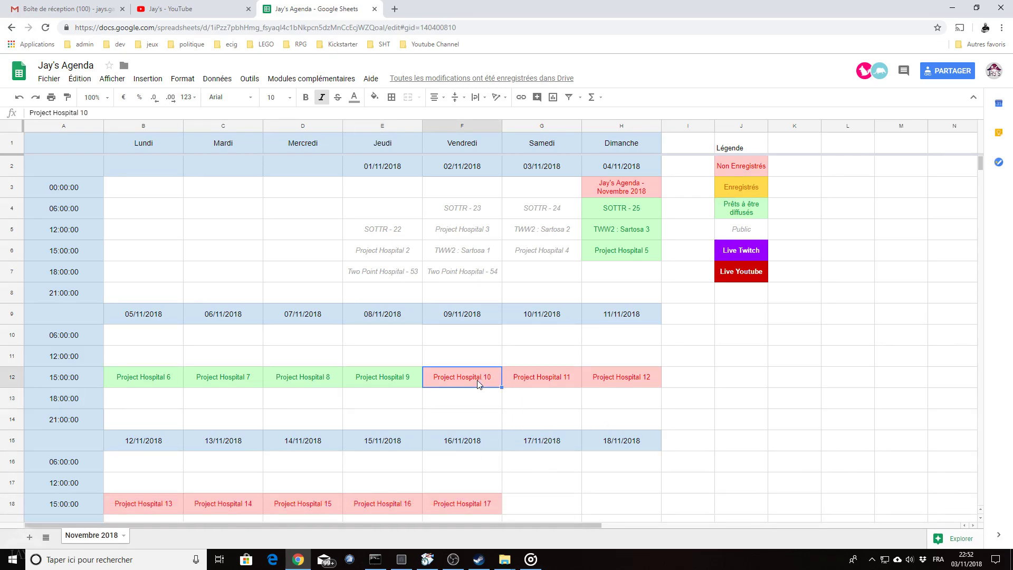
click(373, 377)
scroll(421, 408, down, 2)
scroll(437, 414, up, 2)
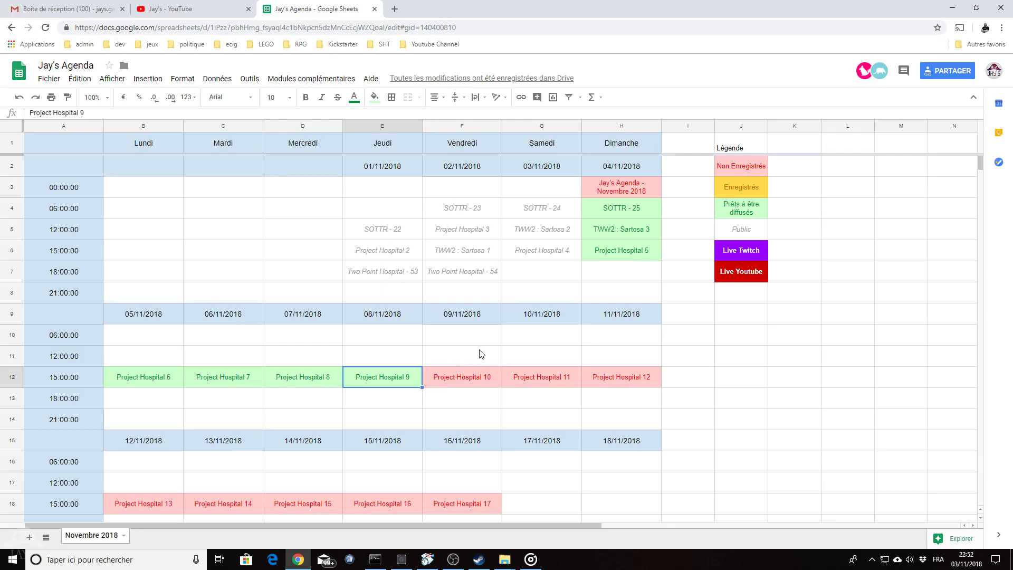
click(613, 233)
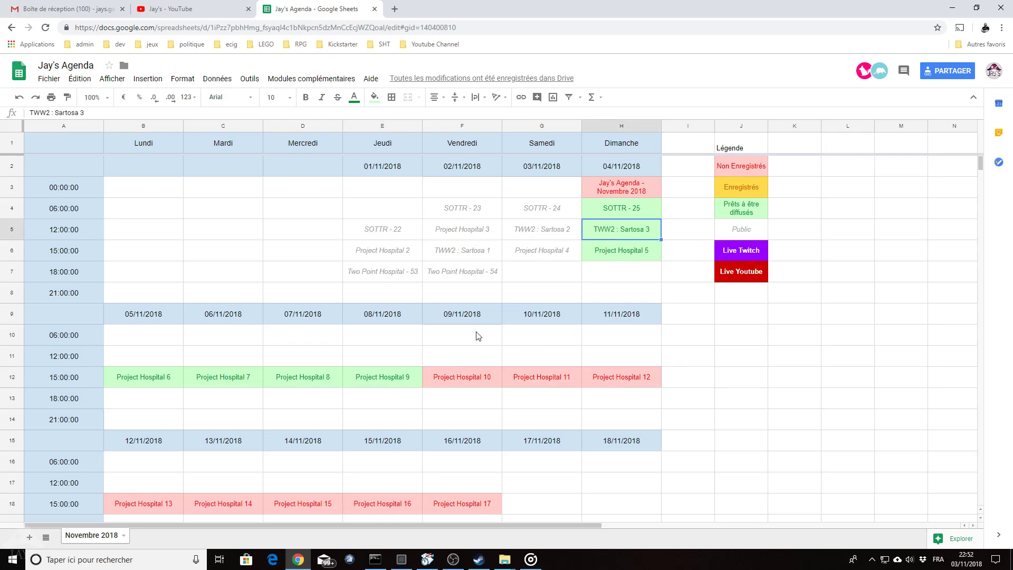
Step: Review the Project Hospital 6 to 9 entries from 05/11/2018 to 08/11/2018 and the 18:00 slots beneath them
scroll(485, 387, down, 1)
scroll(506, 393, up, 1)
click(375, 397)
click(383, 386)
click(399, 357)
click(393, 380)
click(313, 386)
click(204, 387)
click(143, 388)
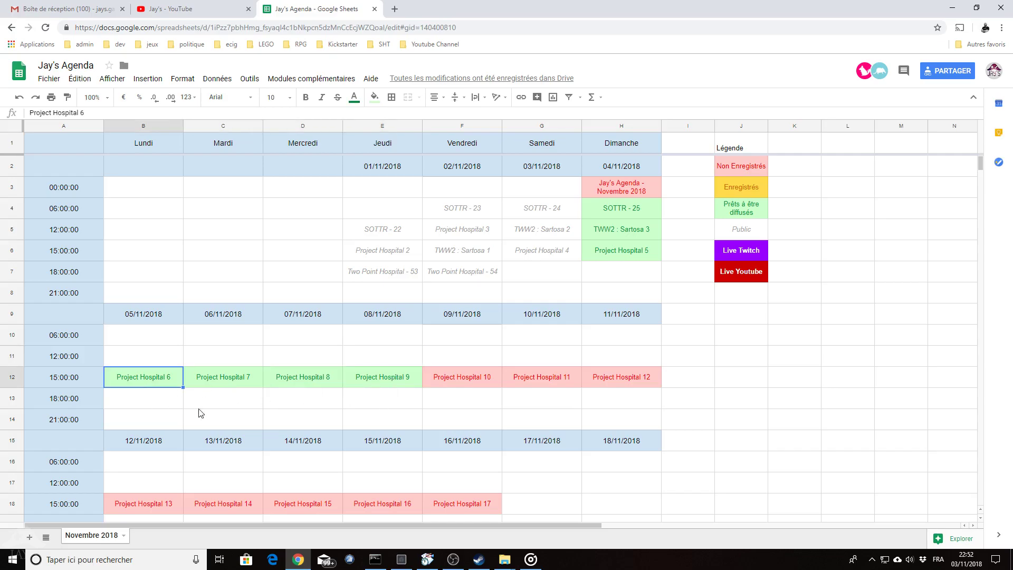
click(308, 404)
click(385, 405)
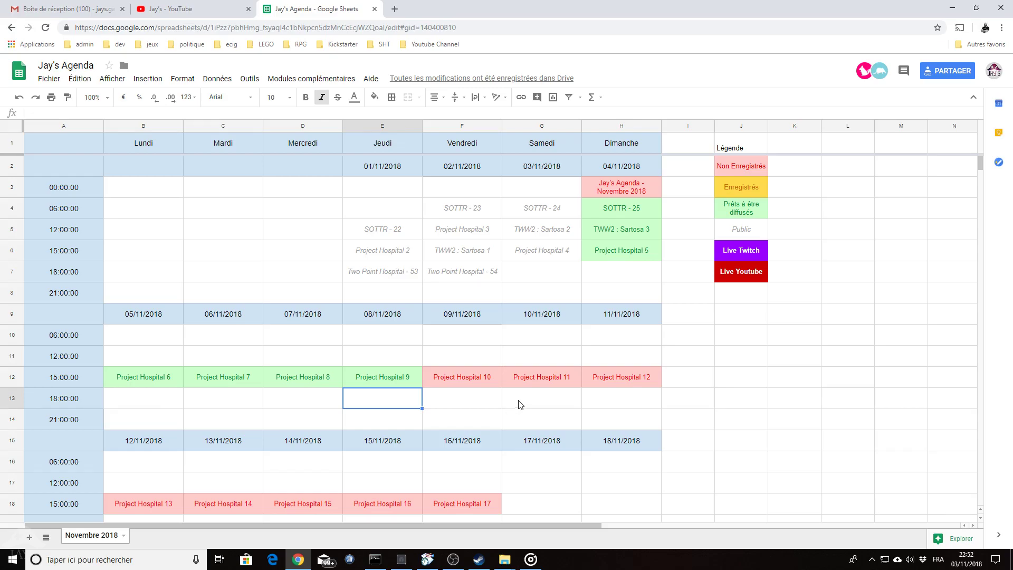
click(398, 371)
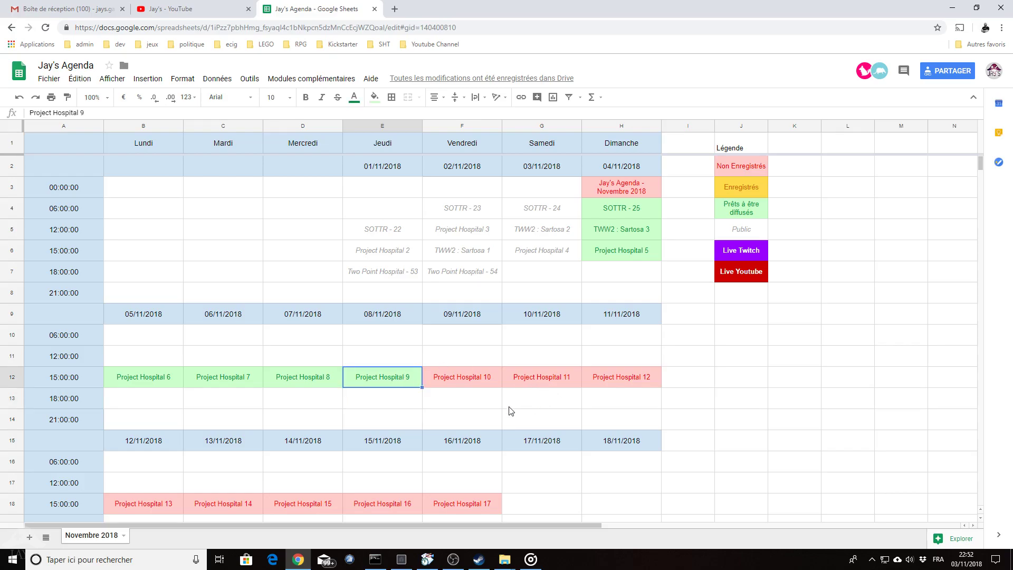